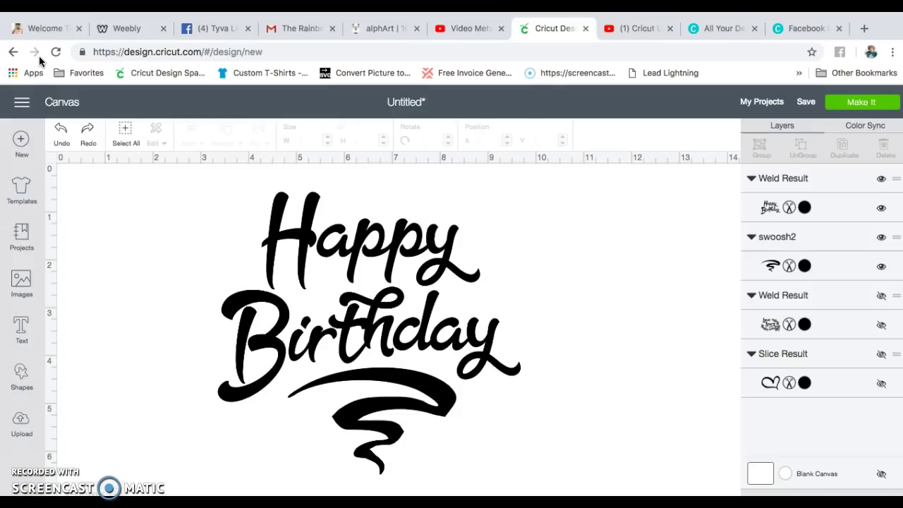
Hide the Happy Birthday weld result and the swoosh2 layer, and take the browser out of full screen.
{"action": "left_click", "coordinate": [362, 254]}
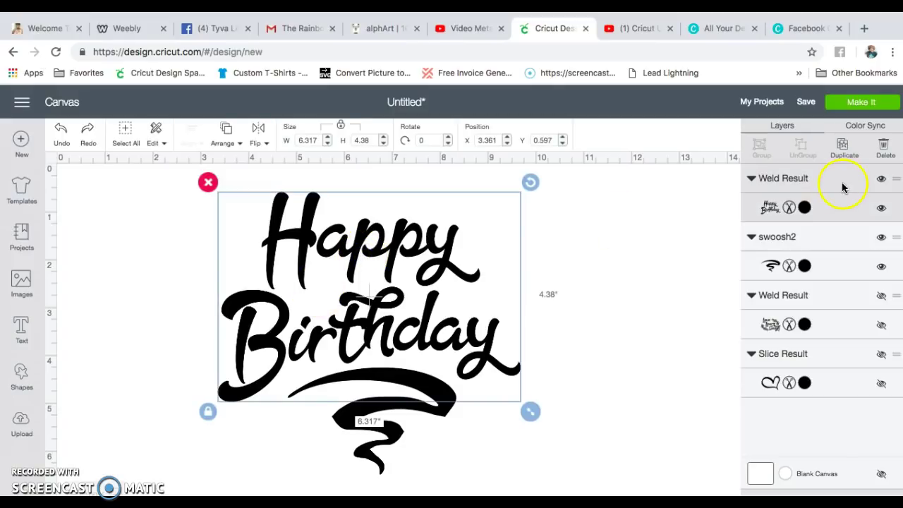
{"action": "left_click", "coordinate": [882, 207]}
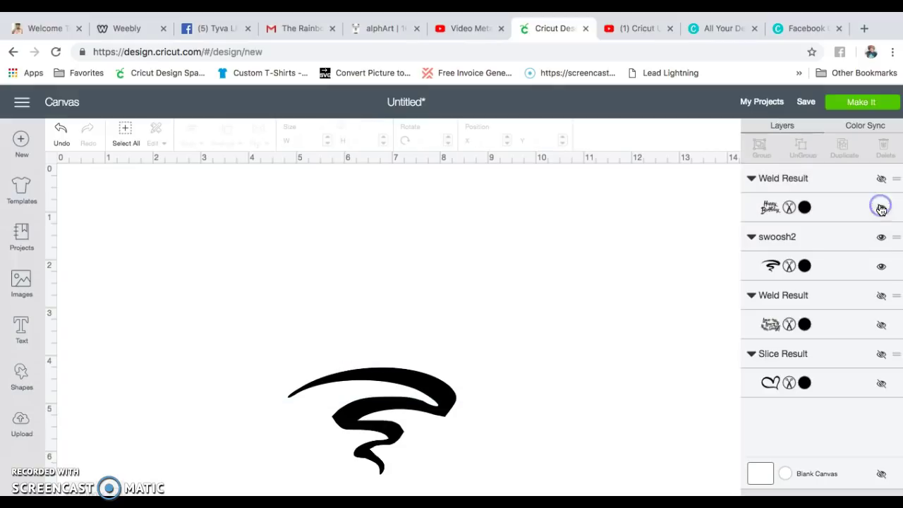
{"action": "left_click", "coordinate": [882, 239]}
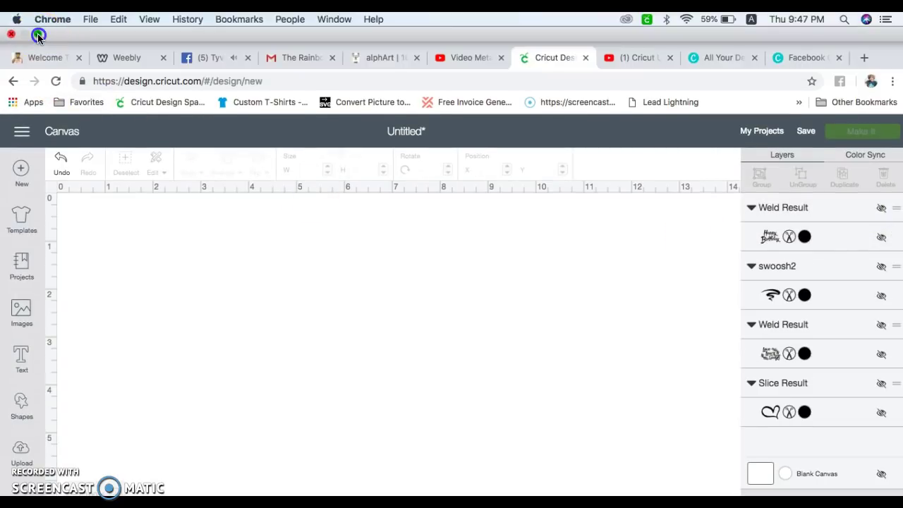
{"action": "left_click", "coordinate": [37, 34]}
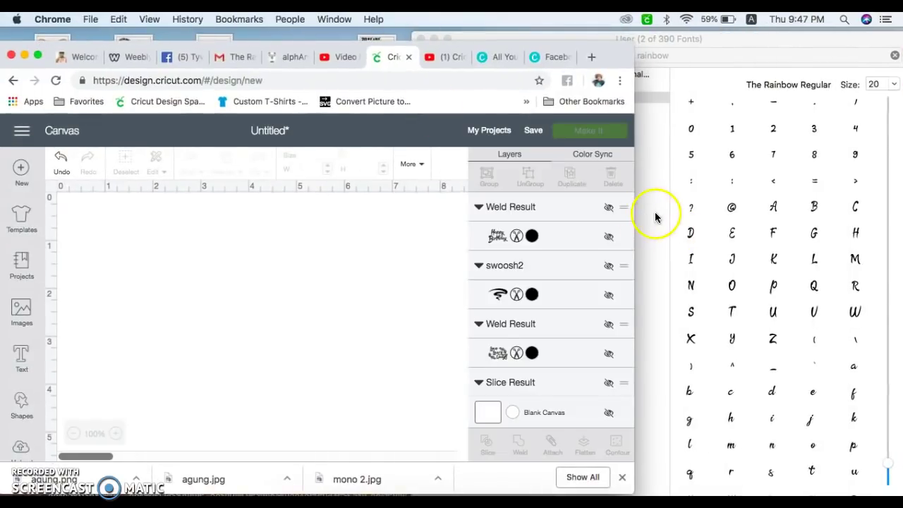
Add the text "Happy" in The Rainbow font and place it in the upper part of the canvas.
{"action": "left_click", "coordinate": [21, 353]}
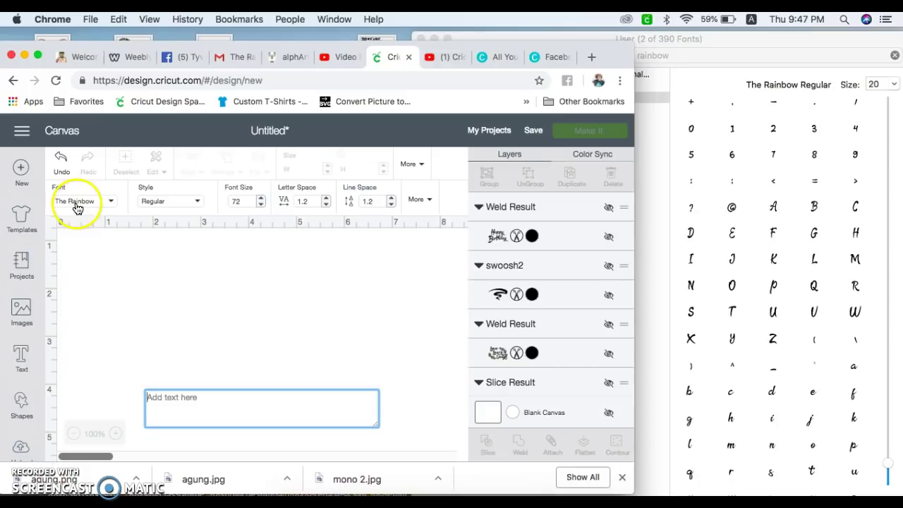
{"action": "type", "text": "Happy"}
{"action": "left_click", "coordinate": [194, 414]}
{"action": "left_click_drag", "start_coordinate": [194, 414], "coordinate": [258, 305]}
{"action": "left_click", "coordinate": [195, 333]}
Add the text "Birthday" in The Rainbow font and place it centred just below "Happy".
{"action": "left_click", "coordinate": [24, 353]}
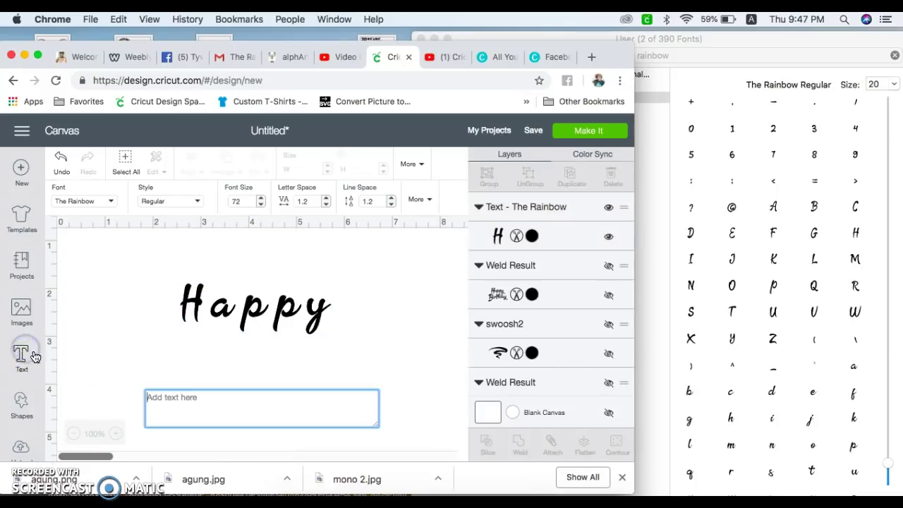
{"action": "type", "text": "Birthday"}
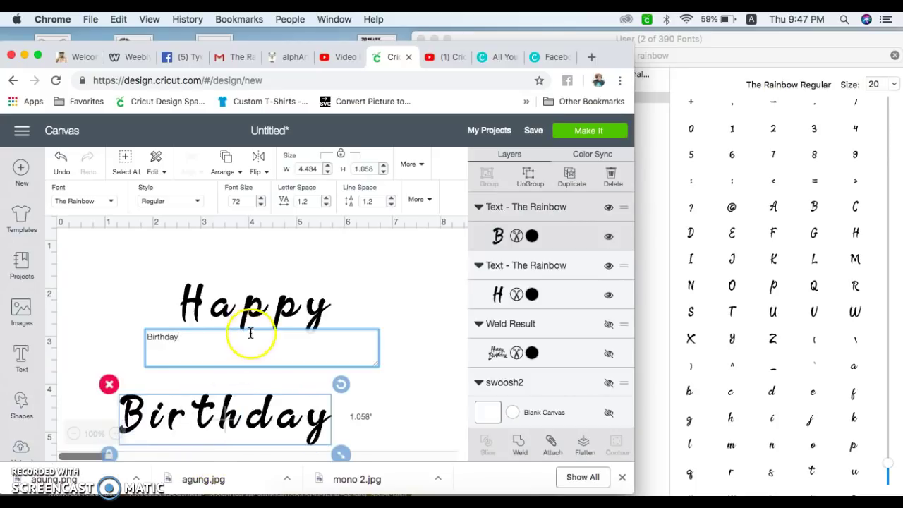
{"action": "left_click", "coordinate": [260, 310]}
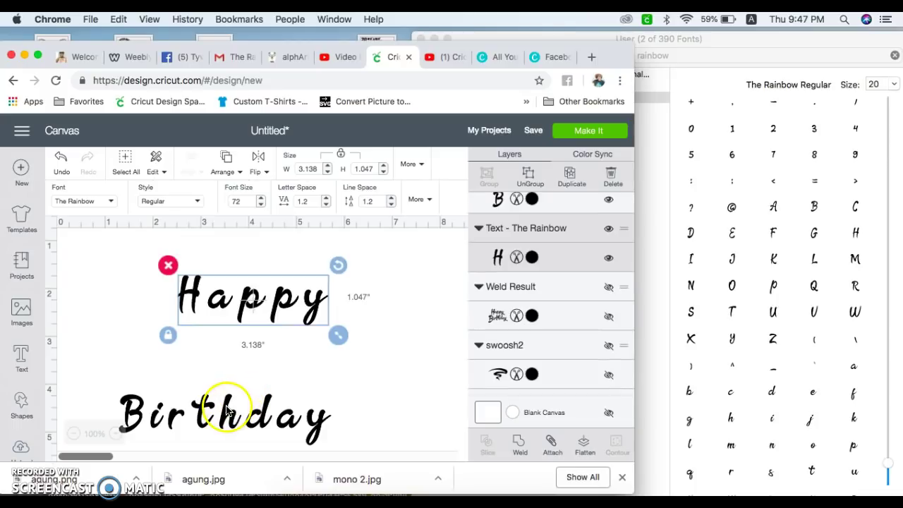
{"action": "left_click_drag", "start_coordinate": [227, 412], "coordinate": [252, 354]}
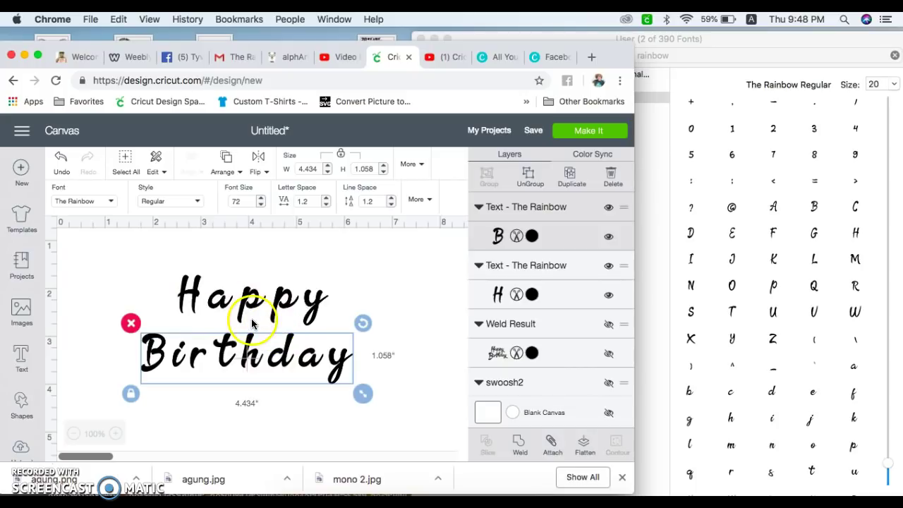
Search the installed applications for "font" and open Font Book on The Rainbow Regular glyphs.
{"action": "left_click", "coordinate": [736, 57]}
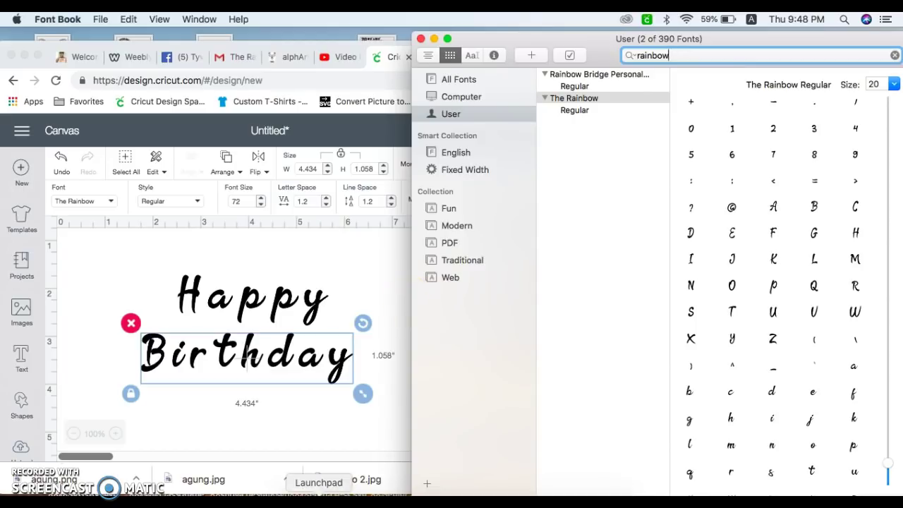
{"action": "left_click", "coordinate": [319, 494]}
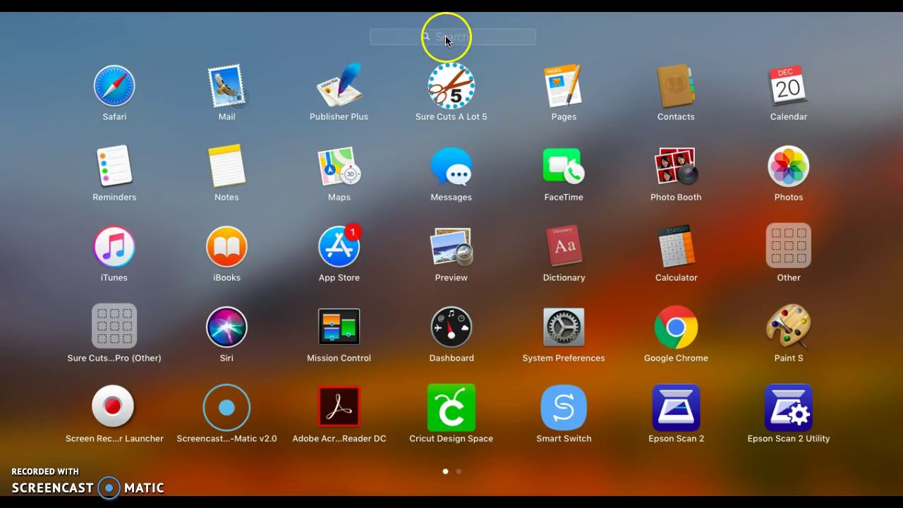
{"action": "type", "text": "fo"}
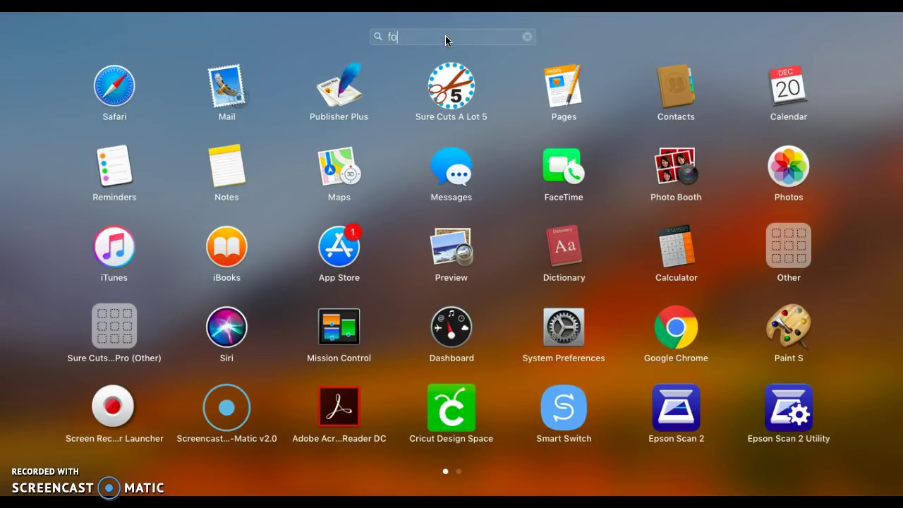
{"action": "type", "text": "nt"}
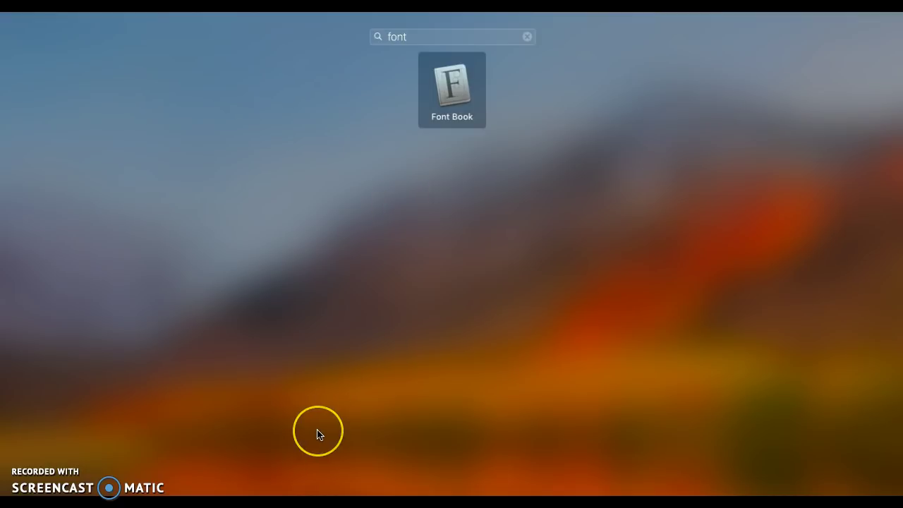
{"action": "key", "text": "Return"}
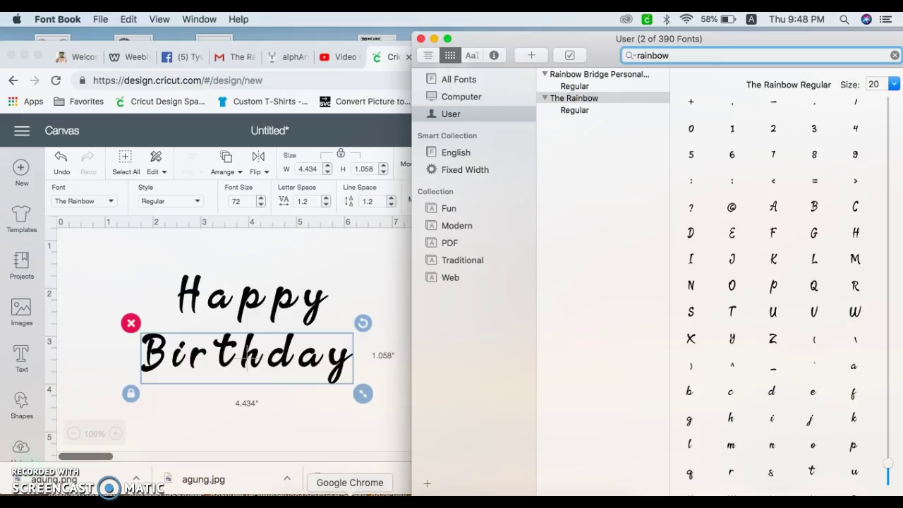
Return to the Cricut canvas and ungroup both "Happy" and "Birthday" into separate letters.
{"action": "left_click", "coordinate": [278, 413]}
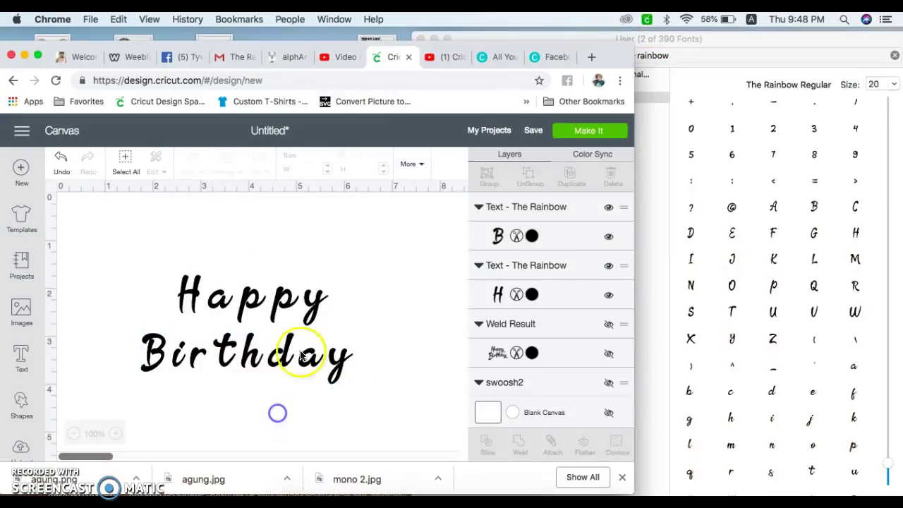
{"action": "left_click", "coordinate": [291, 302]}
{"action": "left_click", "coordinate": [528, 180]}
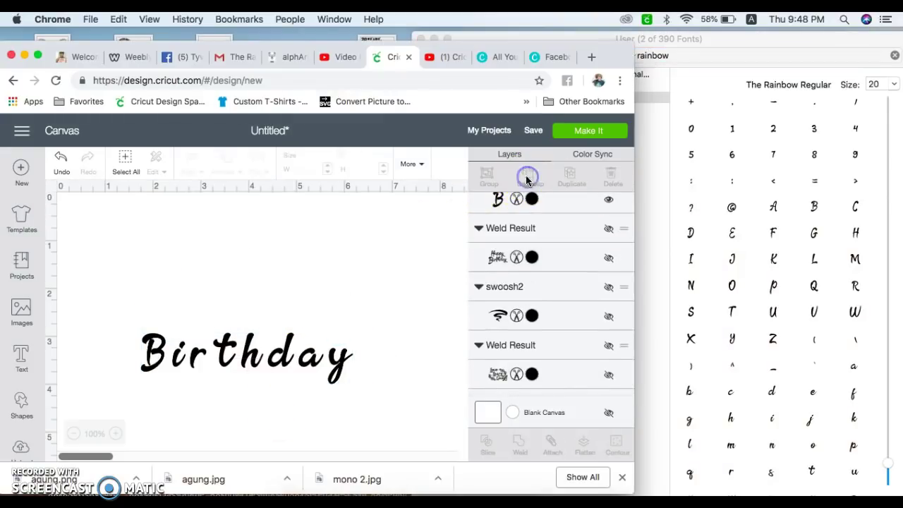
{"action": "left_click", "coordinate": [341, 357]}
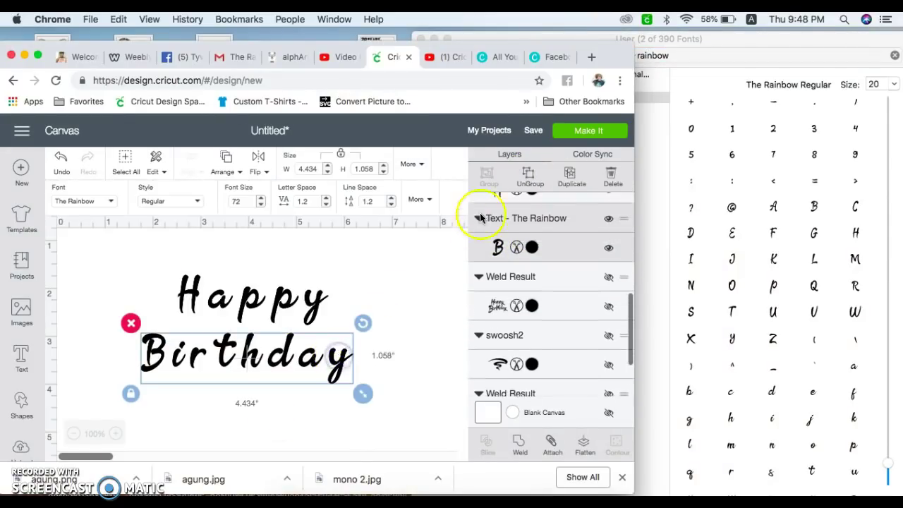
{"action": "left_click", "coordinate": [528, 178]}
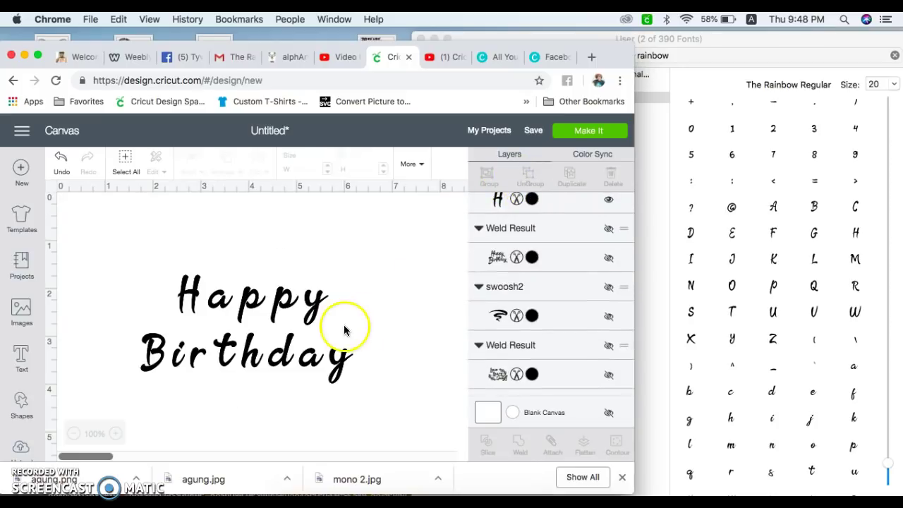
Replace the h in "Birthday" with The Rainbow's alternate h that has a top swash and an underline tail.
{"action": "scroll", "coordinate": [746, 279], "scroll_direction": "down", "scroll_amount": 10}
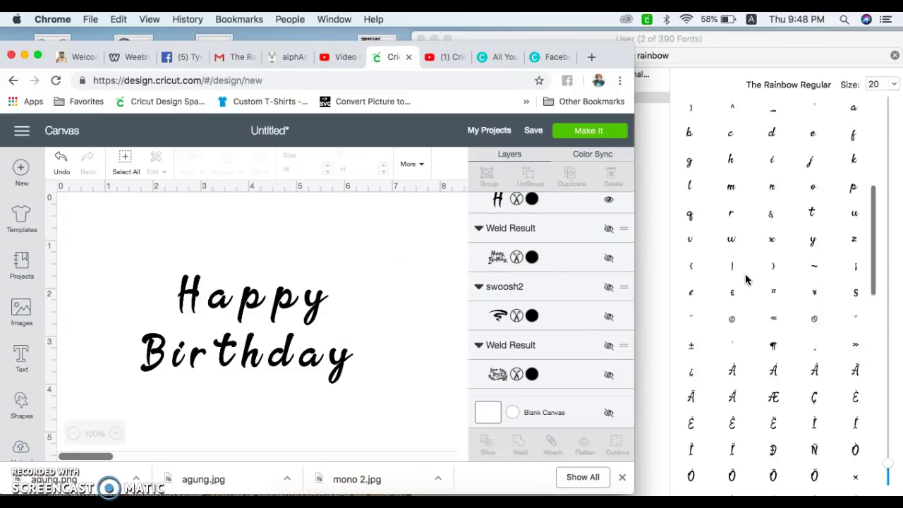
{"action": "scroll", "coordinate": [746, 279], "scroll_direction": "down", "scroll_amount": 10}
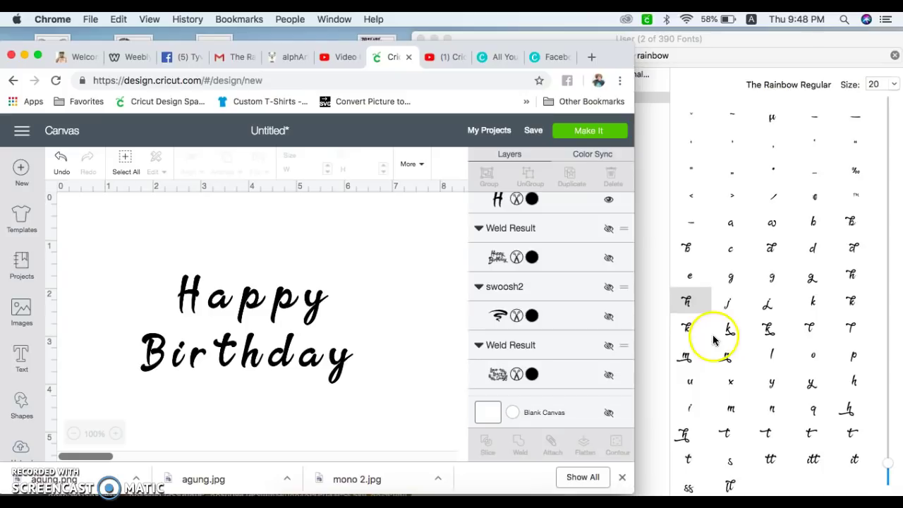
{"action": "left_click", "coordinate": [685, 437]}
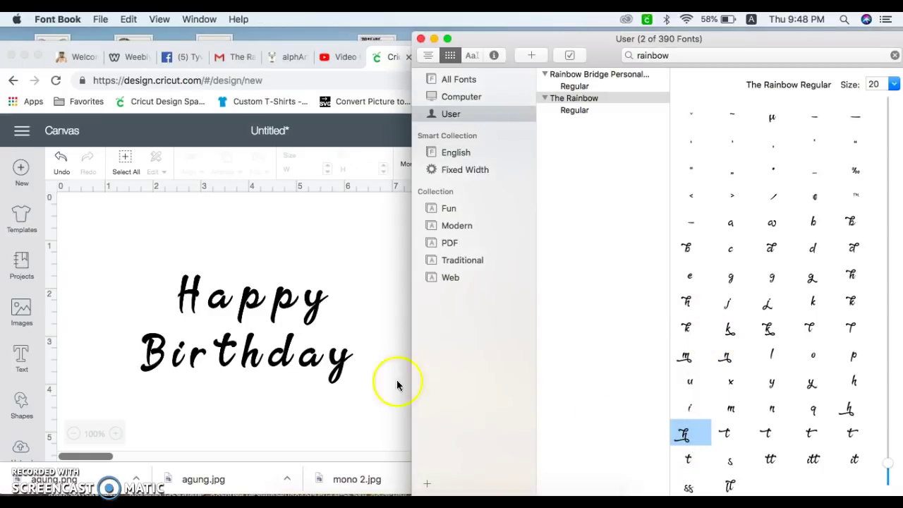
{"action": "left_click", "coordinate": [252, 358]}
{"action": "double_click", "coordinate": [251, 358]}
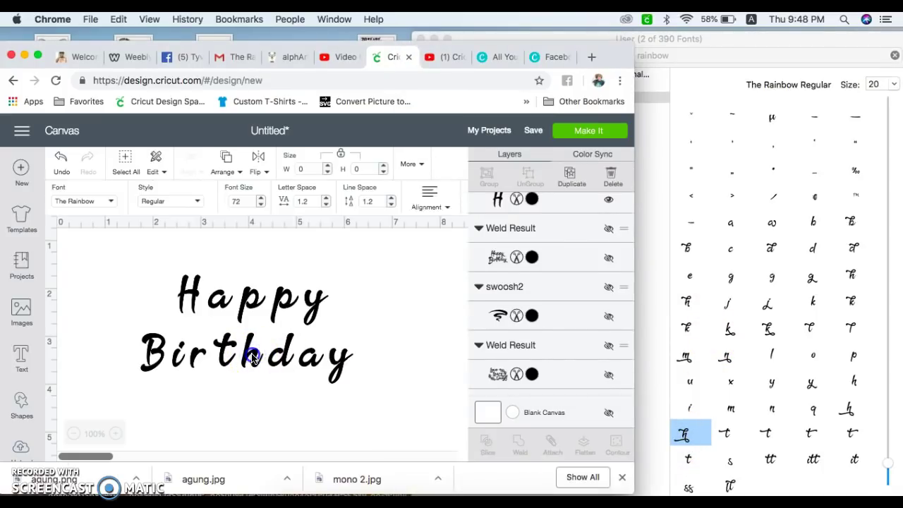
{"action": "left_click_drag", "start_coordinate": [688, 432], "coordinate": [269, 281]}
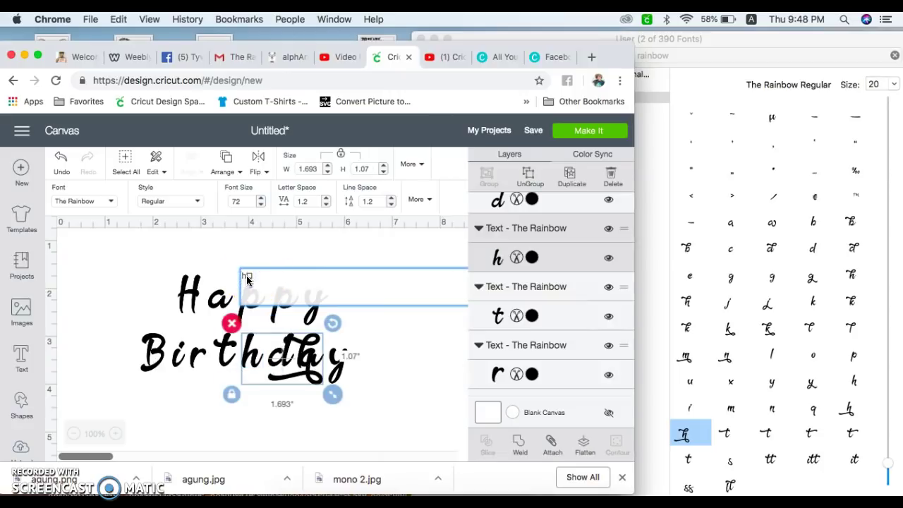
Move the swash h against the t, and fit the d and a closely after it.
{"action": "left_click", "coordinate": [279, 358]}
{"action": "left_click_drag", "start_coordinate": [280, 359], "coordinate": [326, 345]}
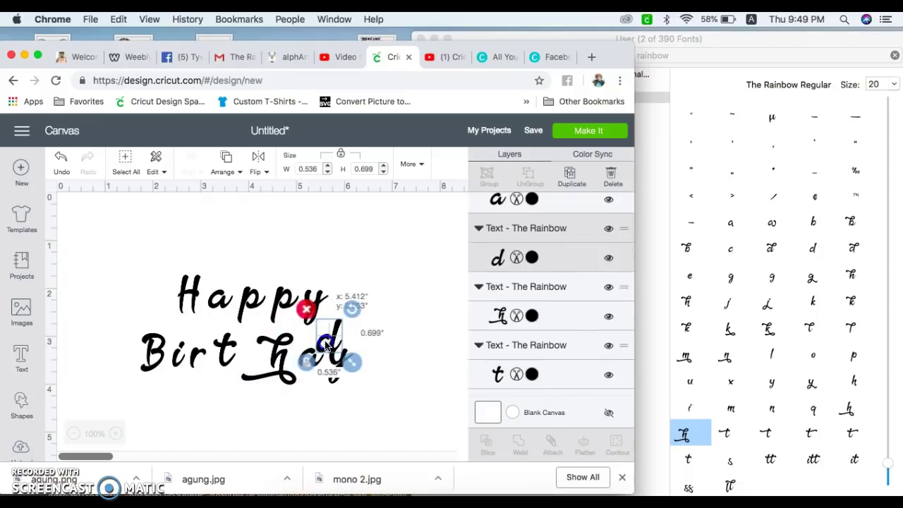
{"action": "left_click_drag", "start_coordinate": [271, 360], "coordinate": [254, 362]}
{"action": "left_click_drag", "start_coordinate": [332, 345], "coordinate": [289, 351]}
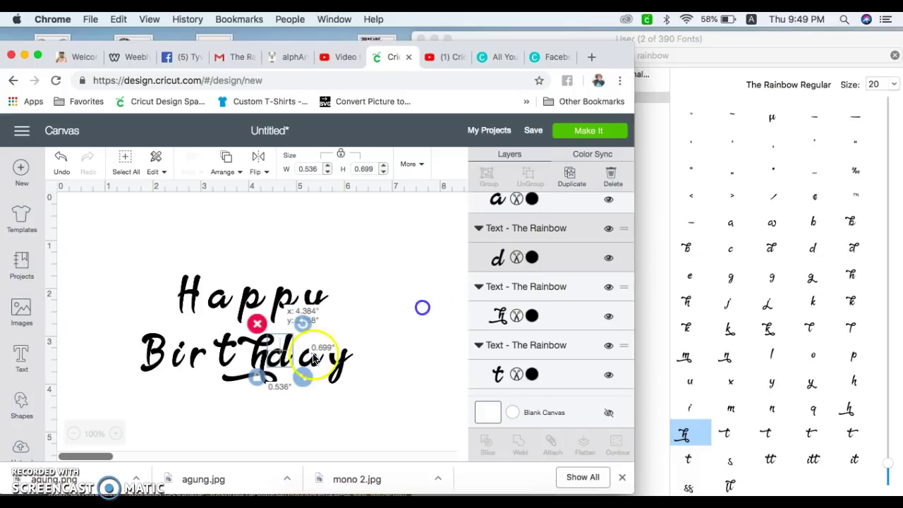
{"action": "left_click", "coordinate": [313, 360]}
{"action": "left_click_drag", "start_coordinate": [313, 360], "coordinate": [303, 360]}
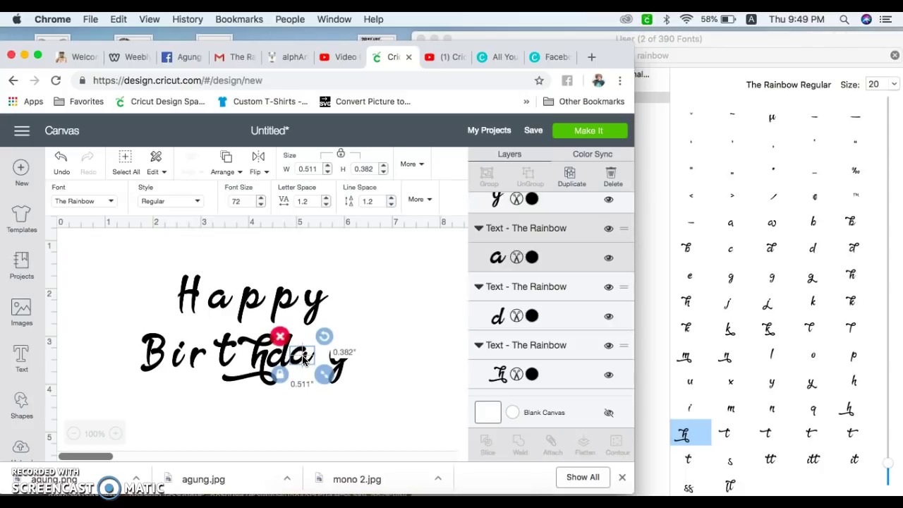
Replace the y in "Birthday" with the looped-tail alternate y and move it against the a.
{"action": "left_click", "coordinate": [344, 362]}
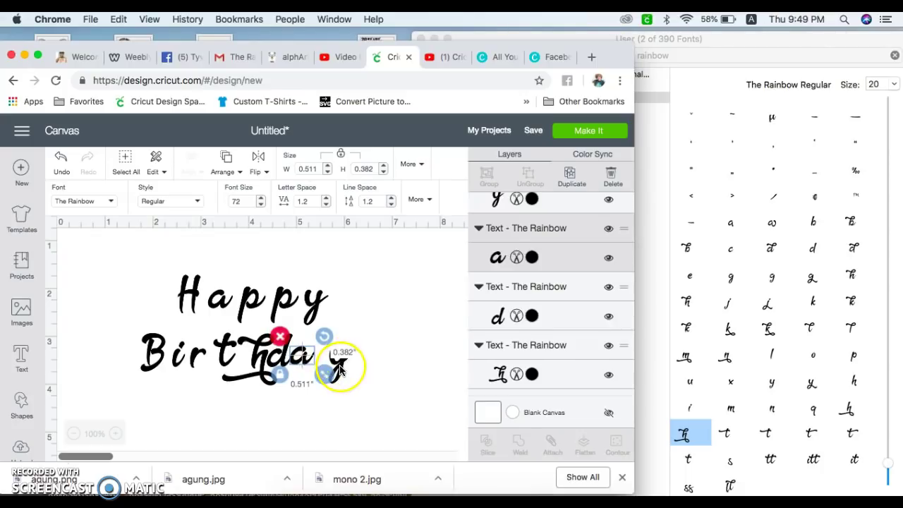
{"action": "double_click", "coordinate": [340, 368]}
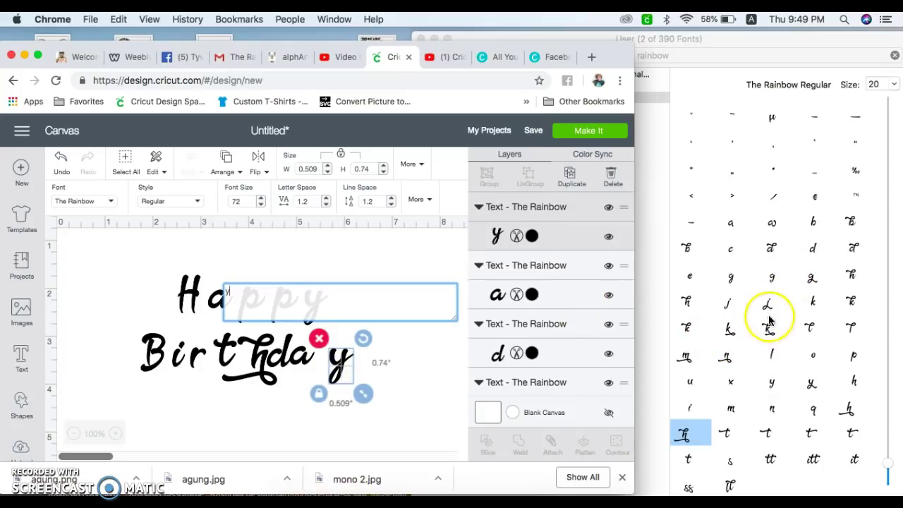
{"action": "left_click", "coordinate": [810, 382]}
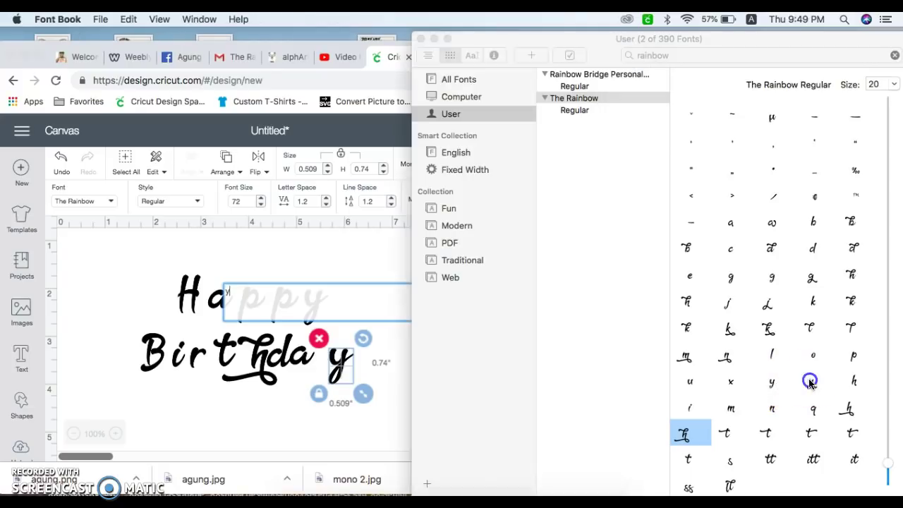
{"action": "left_click_drag", "start_coordinate": [813, 382], "coordinate": [295, 296]}
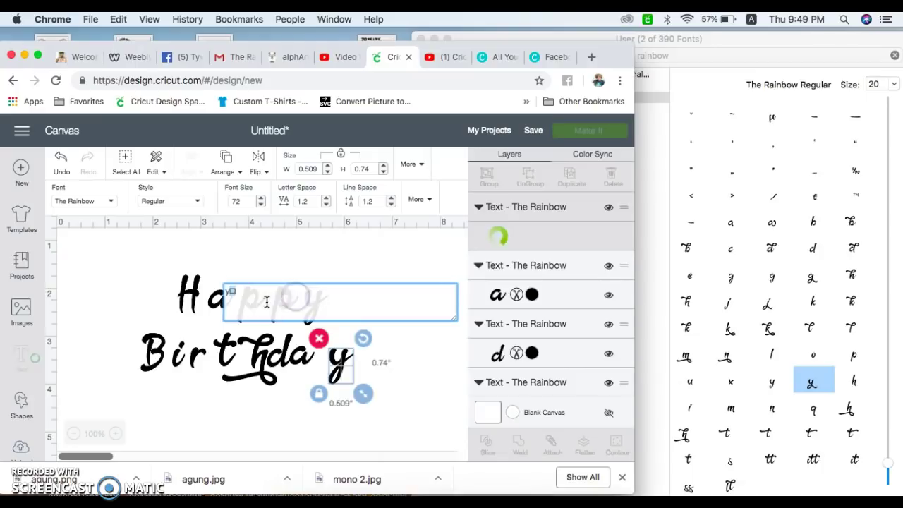
{"action": "left_click", "coordinate": [235, 290]}
{"action": "key", "text": "BackSpace"}
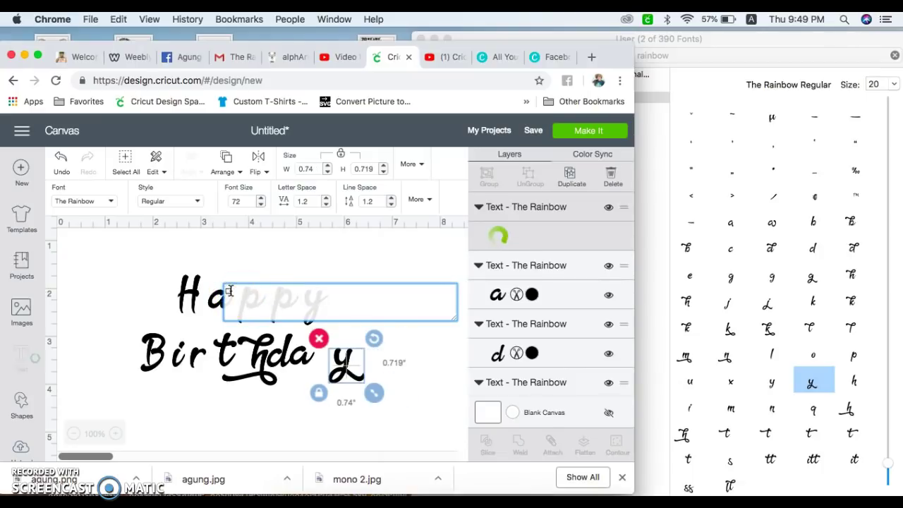
{"action": "left_click", "coordinate": [349, 371]}
{"action": "left_click_drag", "start_coordinate": [349, 370], "coordinate": [324, 372]}
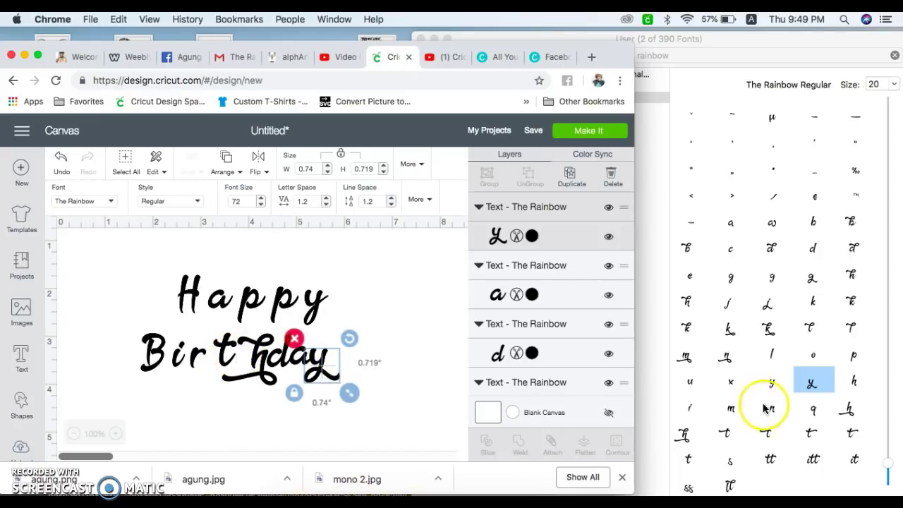
Replace the t in "Birthday" with an alternate long-crossbar t, move it onto the h, and send the h to the back.
{"action": "left_click_drag", "start_coordinate": [727, 439], "coordinate": [235, 358]}
{"action": "left_click_drag", "start_coordinate": [254, 389], "coordinate": [232, 365]}
{"action": "left_click", "coordinate": [225, 157]}
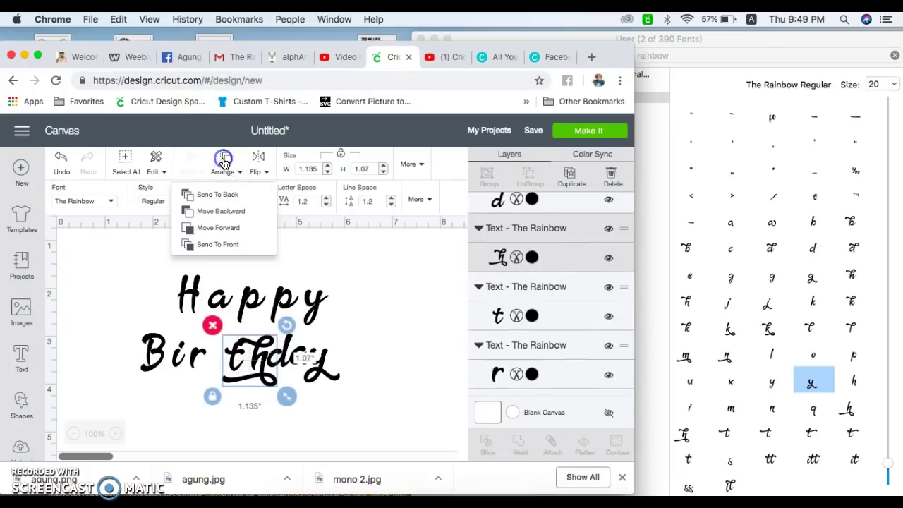
{"action": "left_click", "coordinate": [220, 195]}
{"action": "left_click", "coordinate": [207, 374]}
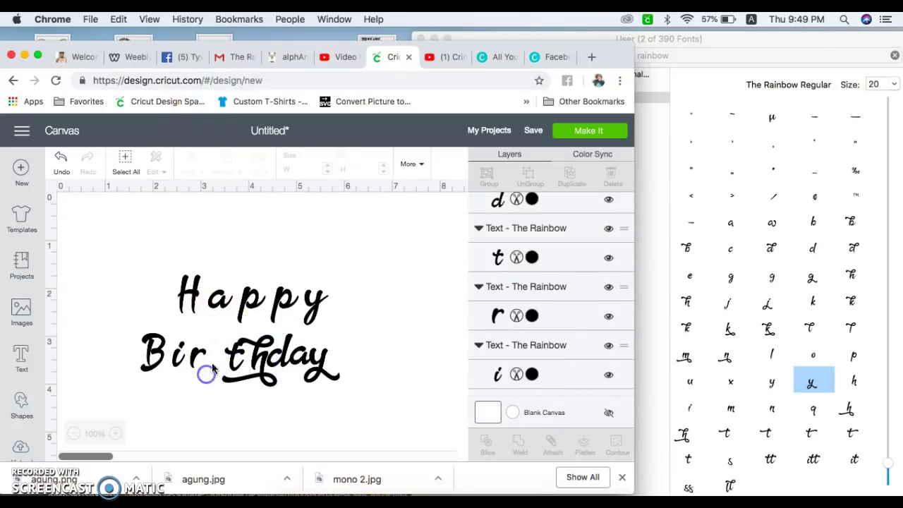
Nudge the t in "Birthday" slightly down so that it joins the swash h.
{"action": "left_click", "coordinate": [232, 362]}
{"action": "mouse_move", "coordinate": [232, 362]}
{"action": "left_mouse_down"}
{"action": "mouse_move", "coordinate": [242, 366]}
{"action": "mouse_move", "coordinate": [191, 363]}
{"action": "mouse_move", "coordinate": [236, 375]}
{"action": "mouse_move", "coordinate": [226, 363]}
{"action": "mouse_move", "coordinate": [231, 368]}
{"action": "left_mouse_up"}
{"action": "left_click", "coordinate": [307, 408]}
Close up the B, i and r against the t in "Birthday", with the B enlarged.
{"action": "left_click_drag", "start_coordinate": [169, 352], "coordinate": [200, 380]}
{"action": "left_click", "coordinate": [160, 357]}
{"action": "left_click", "coordinate": [323, 413]}
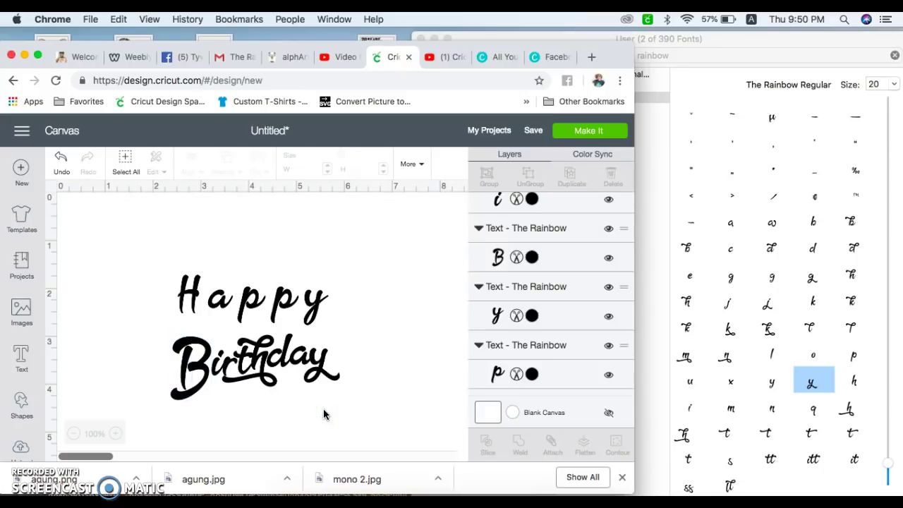
Nudge the t in "Birthday" slightly closer to the h.
{"action": "left_click", "coordinate": [242, 368]}
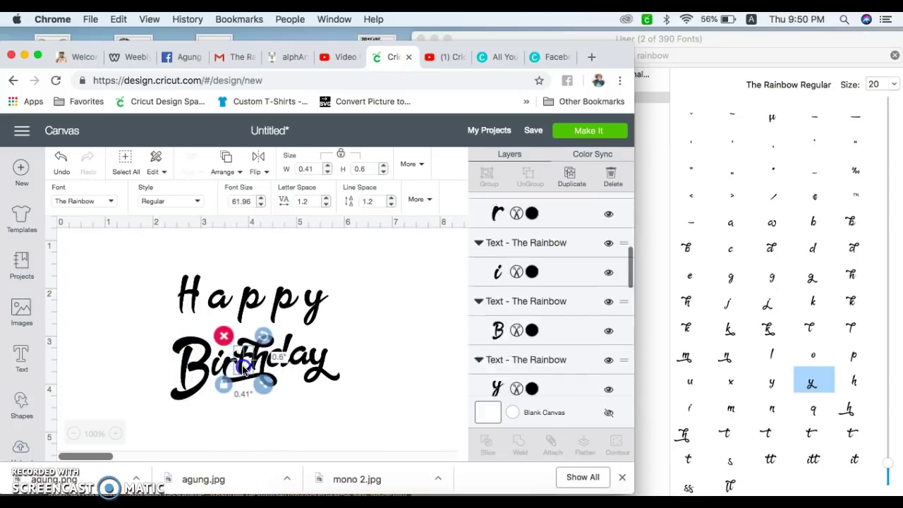
{"action": "left_click_drag", "start_coordinate": [243, 367], "coordinate": [245, 368]}
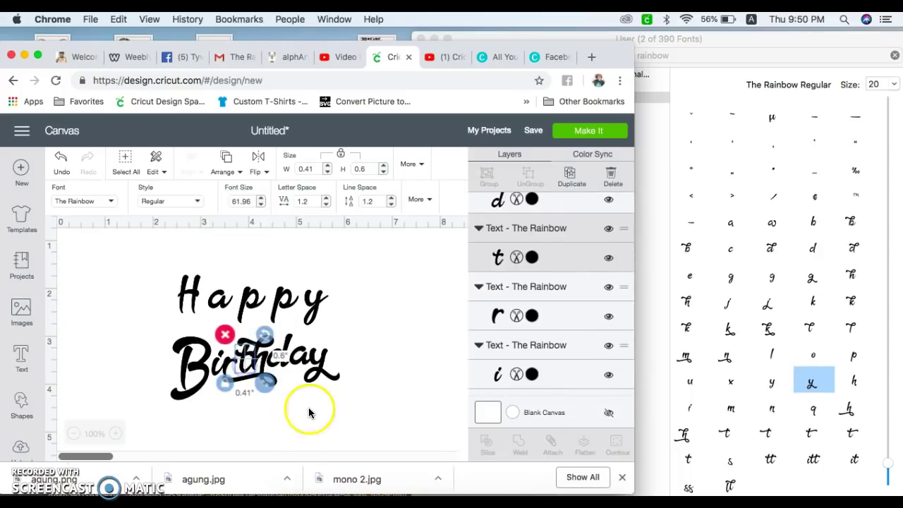
{"action": "left_click", "coordinate": [309, 412]}
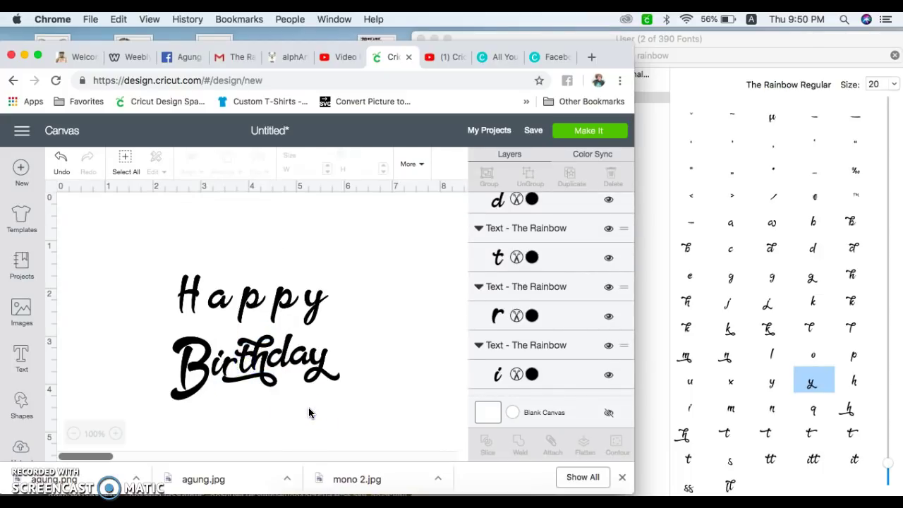
Fine-tune the spacing of the r, i and enlarged B in "Birthday" so that they sit evenly beside the t.
{"action": "left_click", "coordinate": [220, 377]}
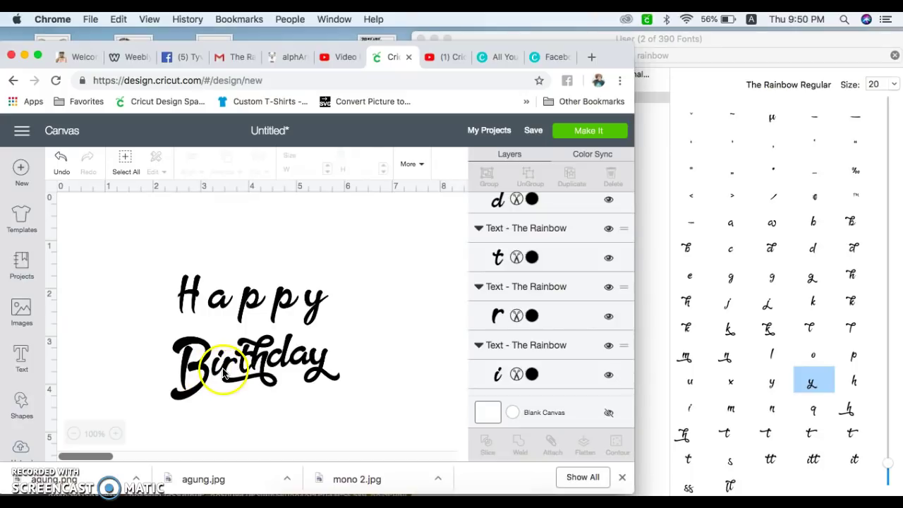
{"action": "left_click", "coordinate": [233, 369]}
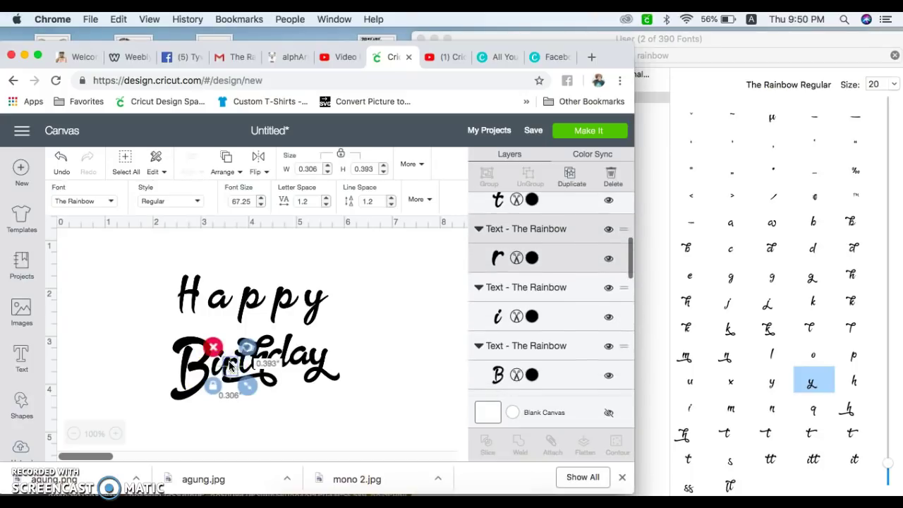
{"action": "left_click_drag", "start_coordinate": [233, 365], "coordinate": [232, 364]}
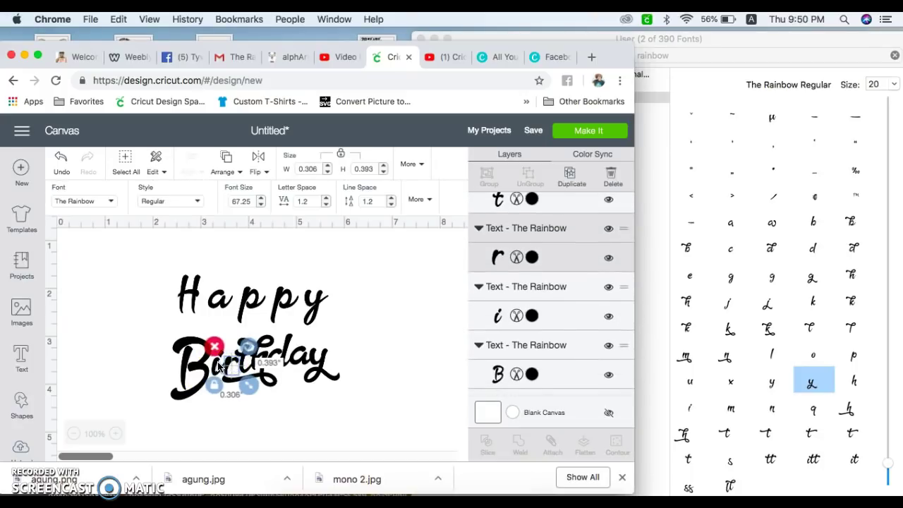
{"action": "left_click", "coordinate": [217, 366]}
{"action": "left_click_drag", "start_coordinate": [220, 366], "coordinate": [217, 368]}
{"action": "left_click", "coordinate": [200, 367]}
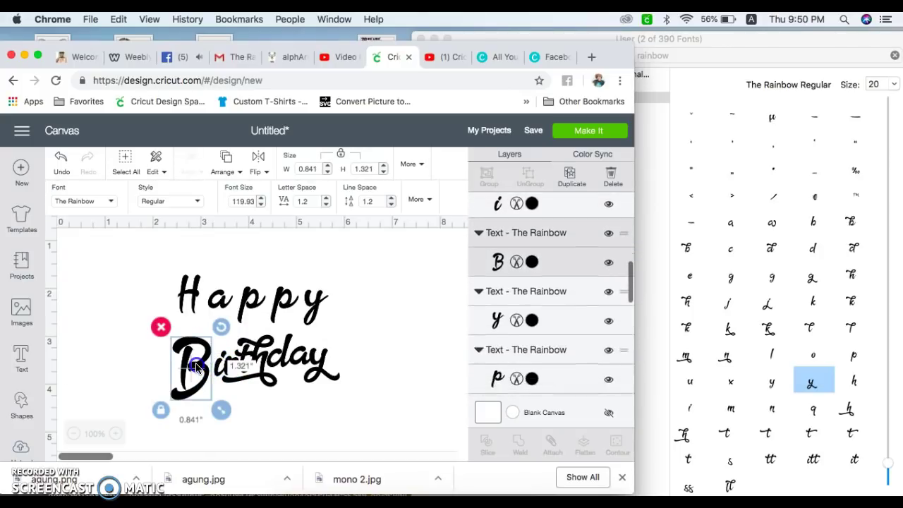
{"action": "left_click", "coordinate": [374, 334]}
Replace the y in "Happy" with the looped-tail alternate y from the font's glyph repertoire.
{"action": "left_click", "coordinate": [309, 303]}
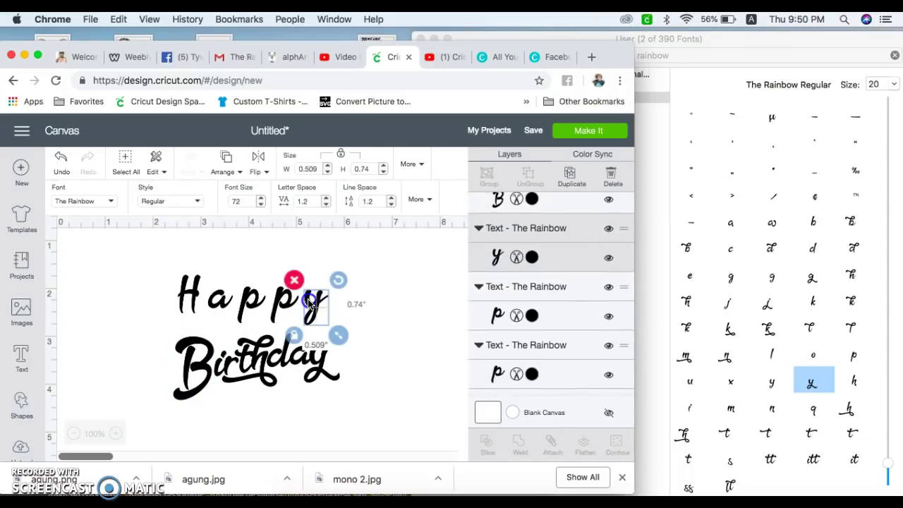
{"action": "double_click", "coordinate": [308, 304]}
{"action": "left_click", "coordinate": [819, 379]}
{"action": "left_click_drag", "start_coordinate": [818, 379], "coordinate": [325, 370]}
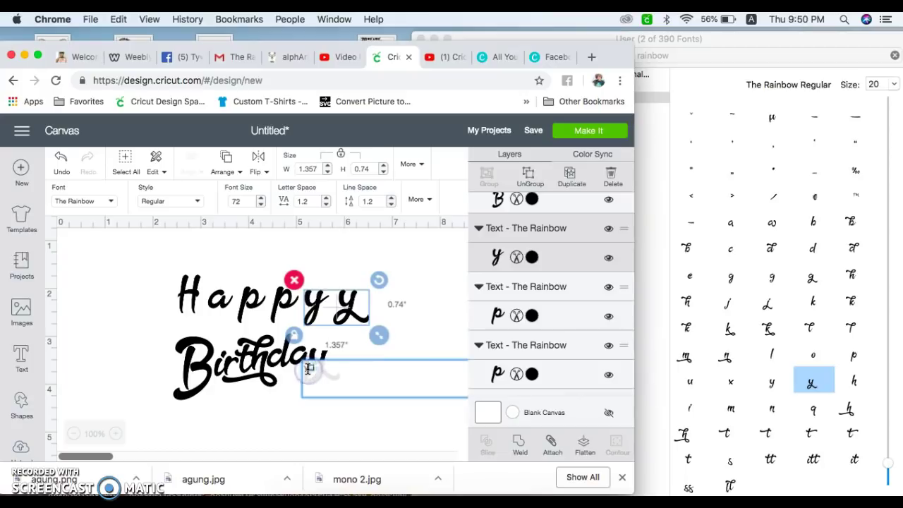
{"action": "key", "text": "BackSpace"}
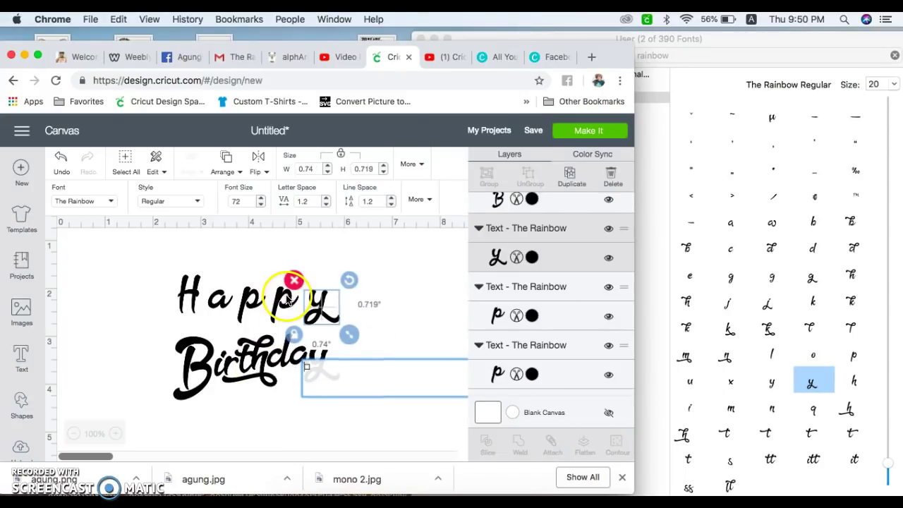
Close up the letters of "Happy" with the H enlarged, and fit the word closely above "Birthday".
{"action": "left_click", "coordinate": [286, 300]}
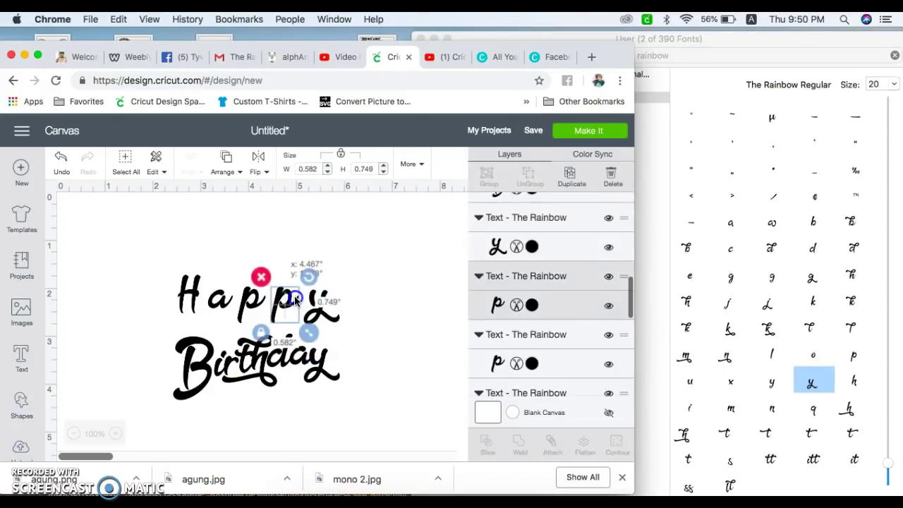
{"action": "left_click_drag", "start_coordinate": [289, 303], "coordinate": [267, 308]}
{"action": "left_click", "coordinate": [183, 286]}
{"action": "left_click_drag", "start_coordinate": [223, 333], "coordinate": [242, 351]}
{"action": "left_click_drag", "start_coordinate": [211, 320], "coordinate": [233, 319]}
{"action": "left_click", "coordinate": [305, 262]}
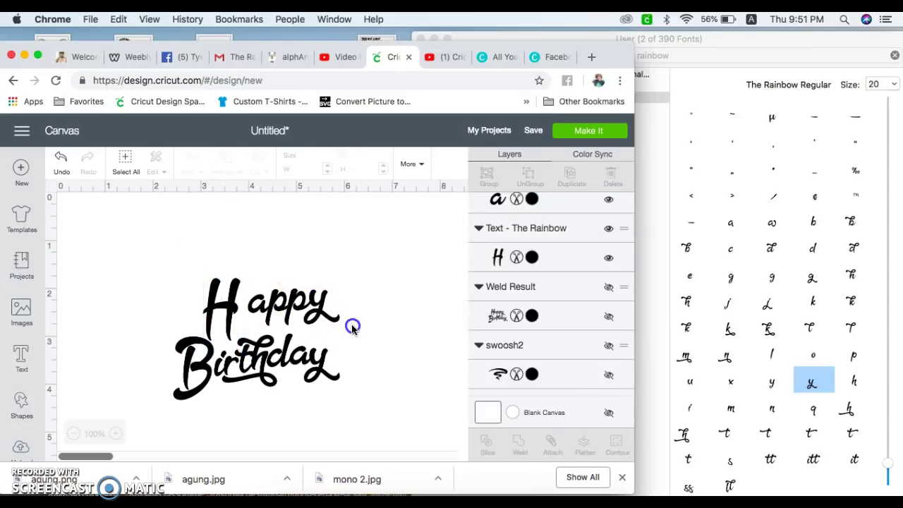
{"action": "left_click_drag", "start_coordinate": [285, 297], "coordinate": [265, 317]}
{"action": "left_click", "coordinate": [313, 249]}
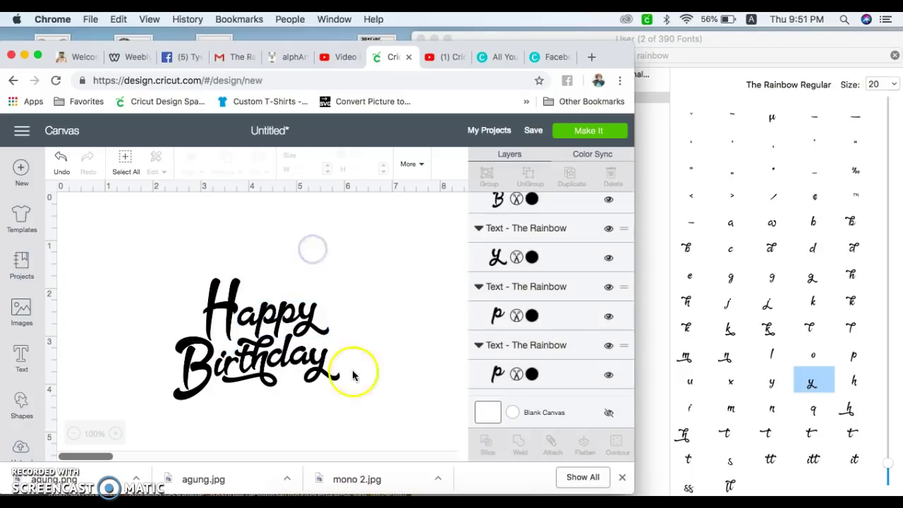
Move the whole "Happy Birthday" lettering up toward the upper edge of the canvas.
{"action": "left_click_drag", "start_coordinate": [176, 319], "coordinate": [160, 266]}
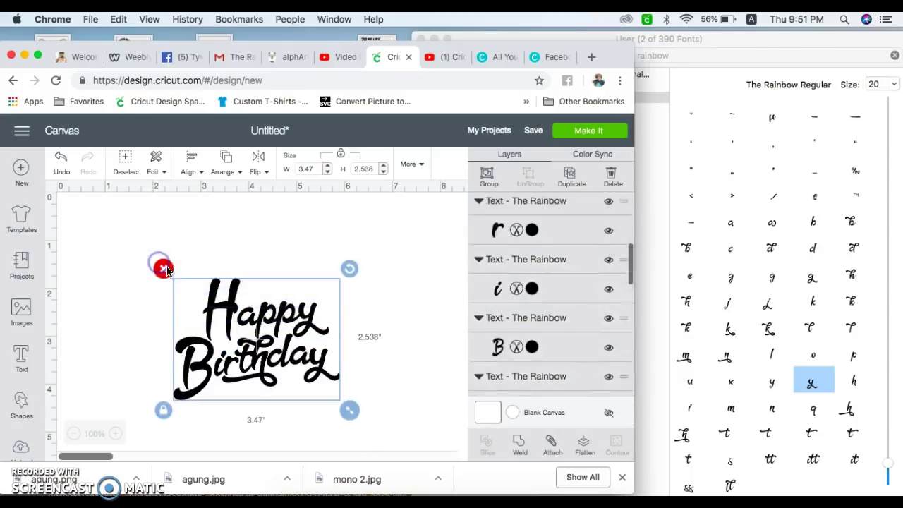
{"action": "left_click_drag", "start_coordinate": [228, 327], "coordinate": [236, 263]}
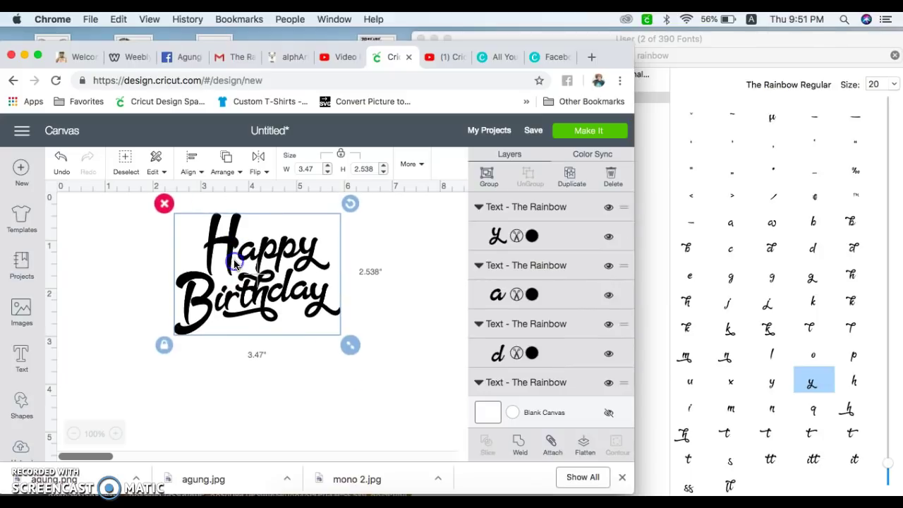
{"action": "left_click", "coordinate": [391, 303]}
Shrink the H in "Happy" to about 0.645 × 1.081 in and set it against the a, above the B.
{"action": "left_click", "coordinate": [234, 222]}
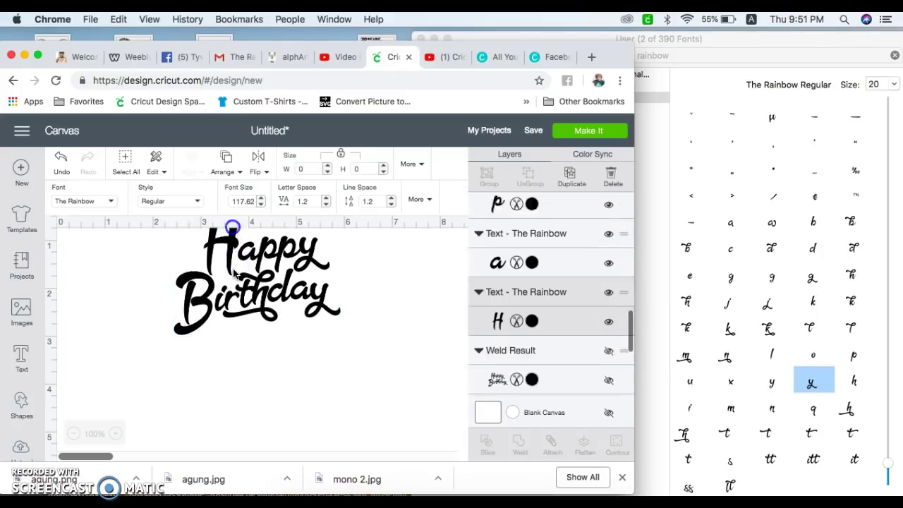
{"action": "left_click_drag", "start_coordinate": [244, 280], "coordinate": [227, 256]}
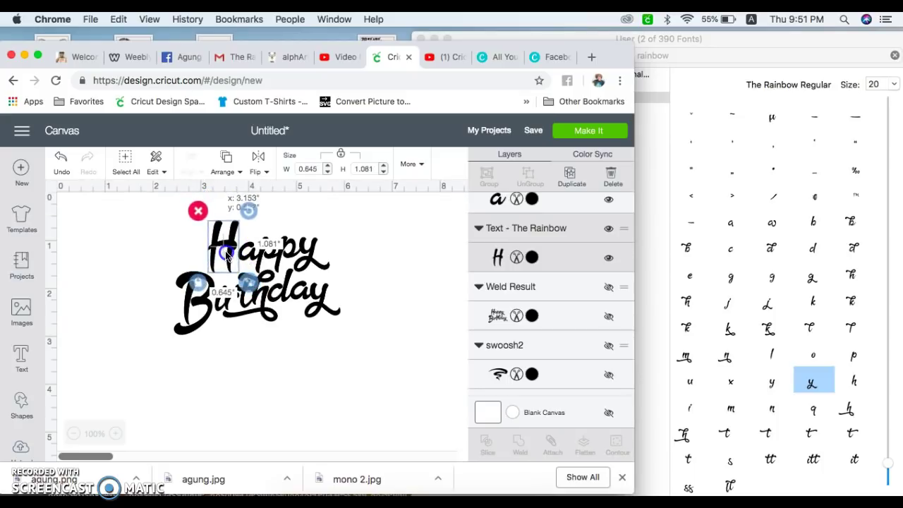
{"action": "left_click", "coordinate": [379, 351]}
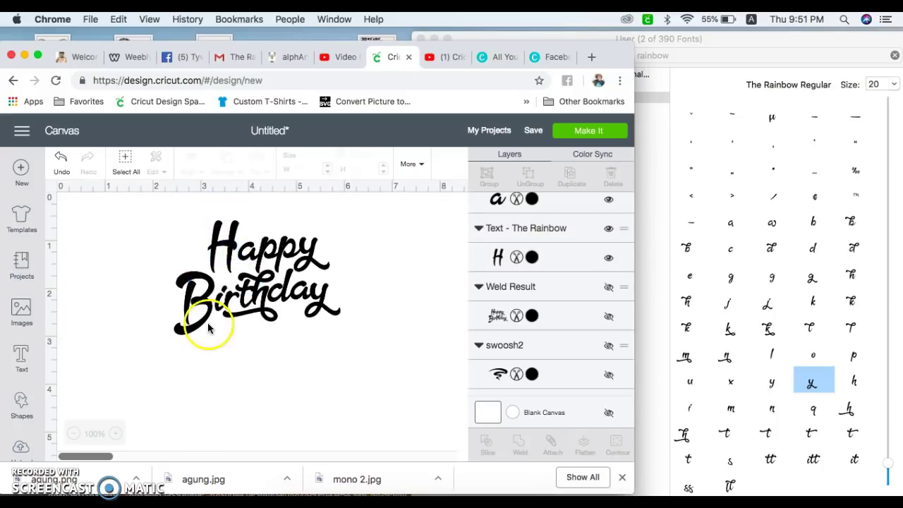
Shift the complete "Happy Birthday" lettering slightly down and right on the canvas.
{"action": "left_click_drag", "start_coordinate": [375, 351], "coordinate": [155, 216]}
{"action": "left_click_drag", "start_coordinate": [239, 272], "coordinate": [243, 284]}
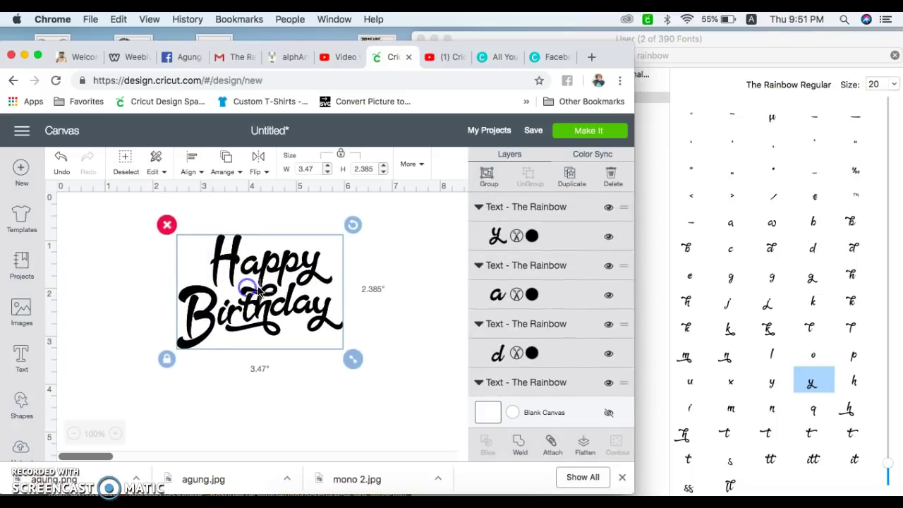
{"action": "left_click", "coordinate": [398, 334]}
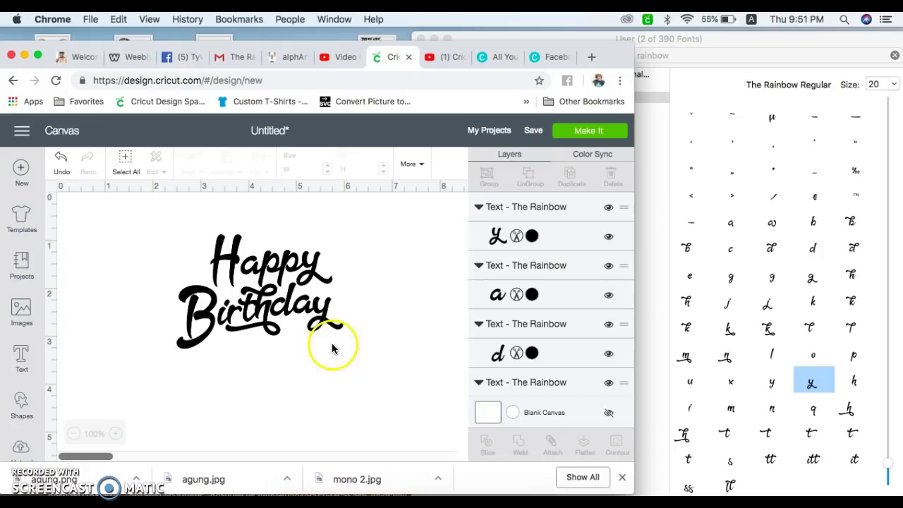
Show the hidden swoosh2 layer, shrink it to about 2.17 × 1.37 in, tilt it slightly and place it beneath "Birthday".
{"action": "scroll", "coordinate": [553, 295], "scroll_direction": "down", "scroll_amount": 10}
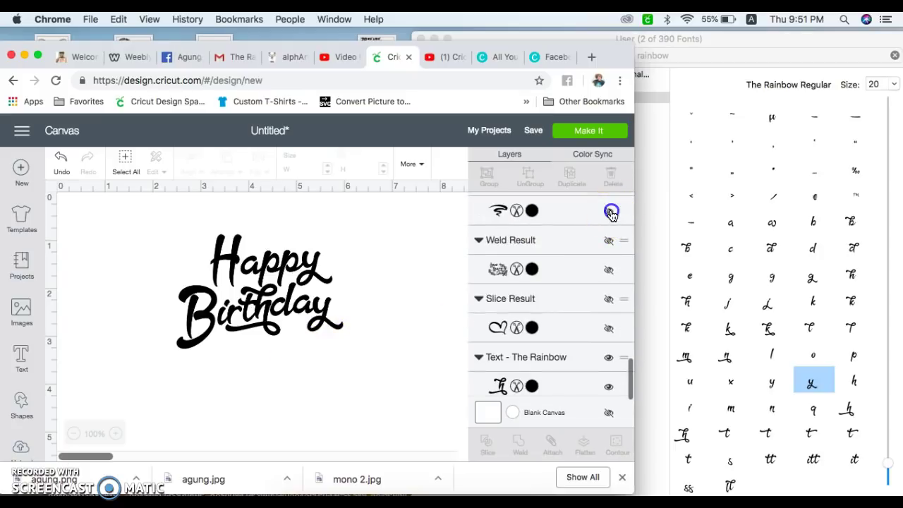
{"action": "left_click", "coordinate": [611, 212]}
{"action": "left_click_drag", "start_coordinate": [367, 420], "coordinate": [268, 320]}
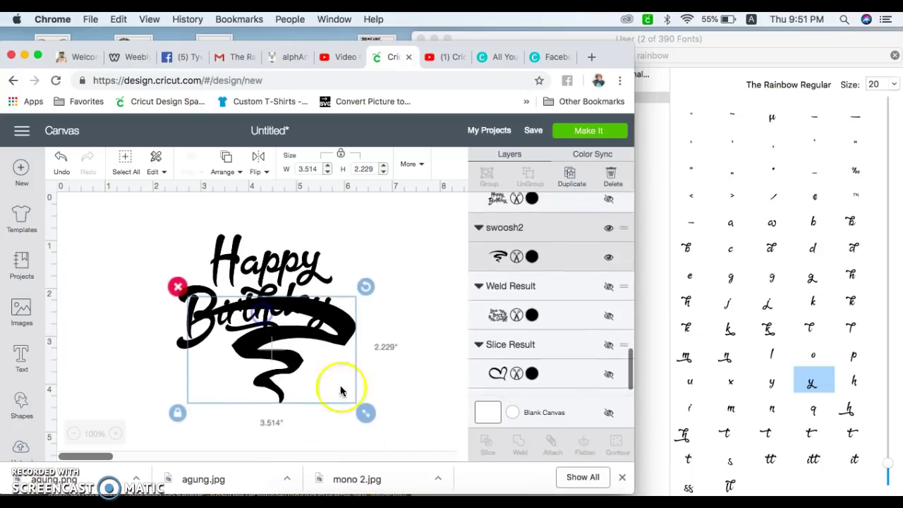
{"action": "left_click_drag", "start_coordinate": [367, 414], "coordinate": [306, 338]}
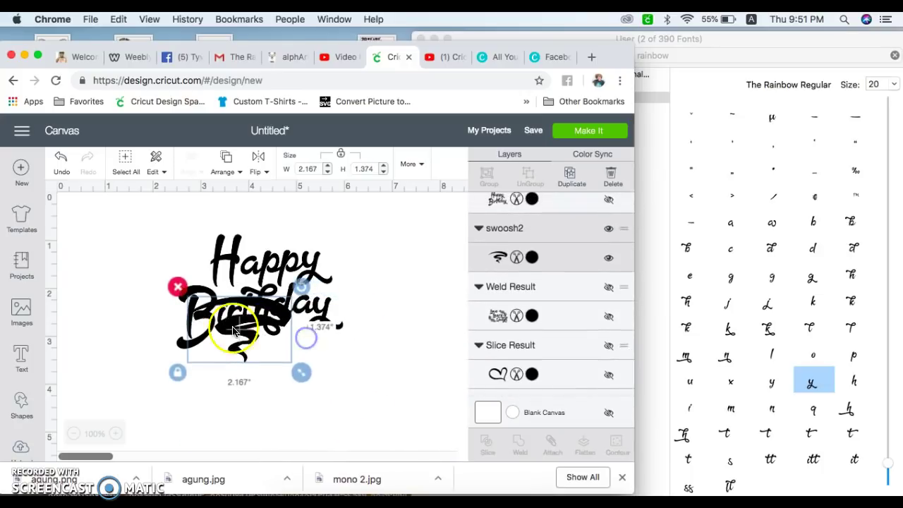
{"action": "left_click_drag", "start_coordinate": [235, 330], "coordinate": [263, 379]}
{"action": "left_click_drag", "start_coordinate": [324, 330], "coordinate": [315, 324]}
{"action": "left_click_drag", "start_coordinate": [286, 366], "coordinate": [286, 365]}
{"action": "left_click", "coordinate": [387, 361]}
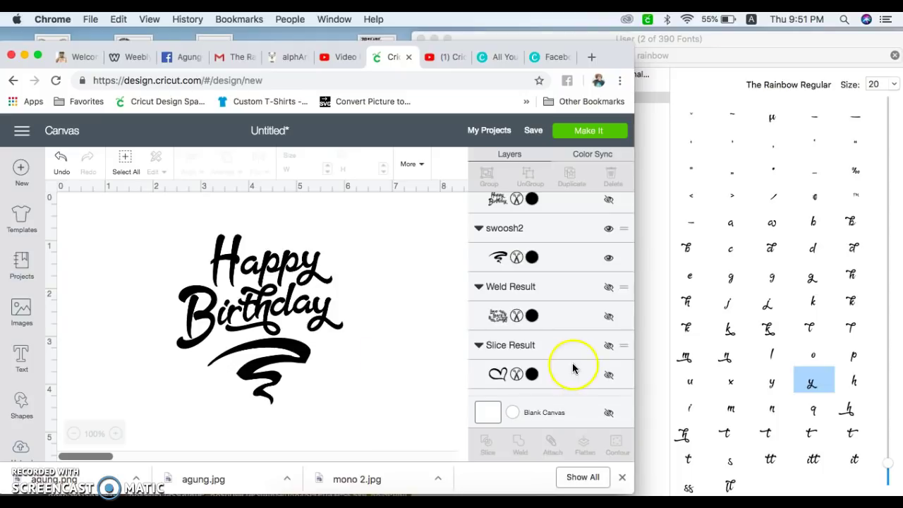
{"action": "scroll", "coordinate": [792, 392], "scroll_direction": "up", "scroll_amount": 2}
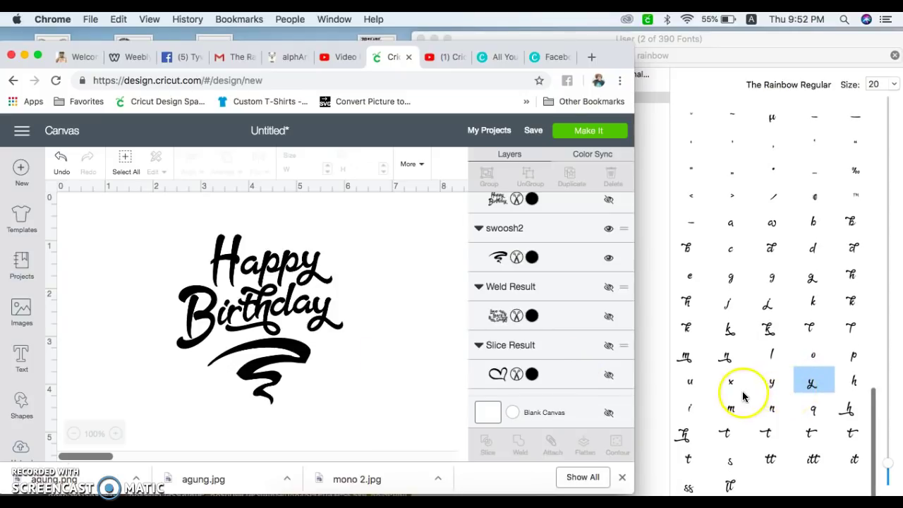
{"action": "scroll", "coordinate": [742, 397], "scroll_direction": "up", "scroll_amount": 4}
{"action": "scroll", "coordinate": [743, 397], "scroll_direction": "down", "scroll_amount": 5}
{"action": "left_click", "coordinate": [752, 337]}
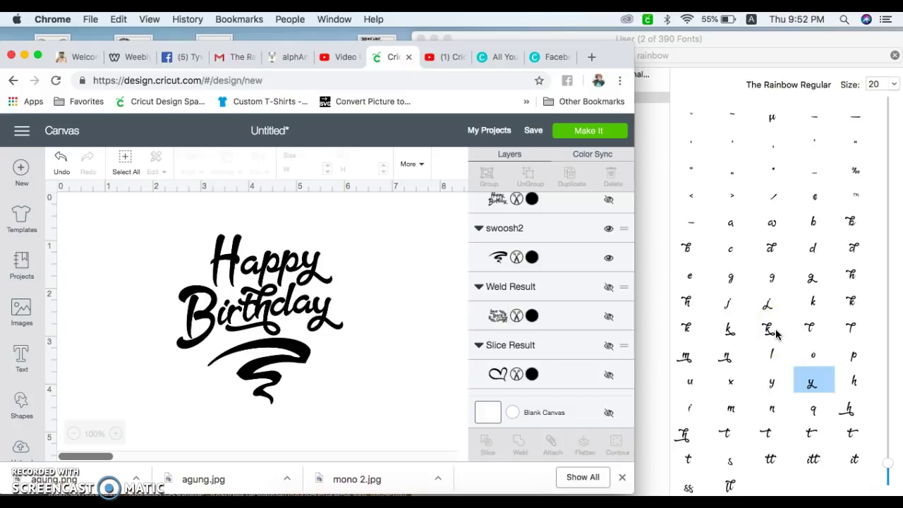
{"action": "scroll", "coordinate": [378, 372], "scroll_direction": "right", "scroll_amount": 3}
{"action": "scroll", "coordinate": [378, 372], "scroll_direction": "right", "scroll_amount": 3}
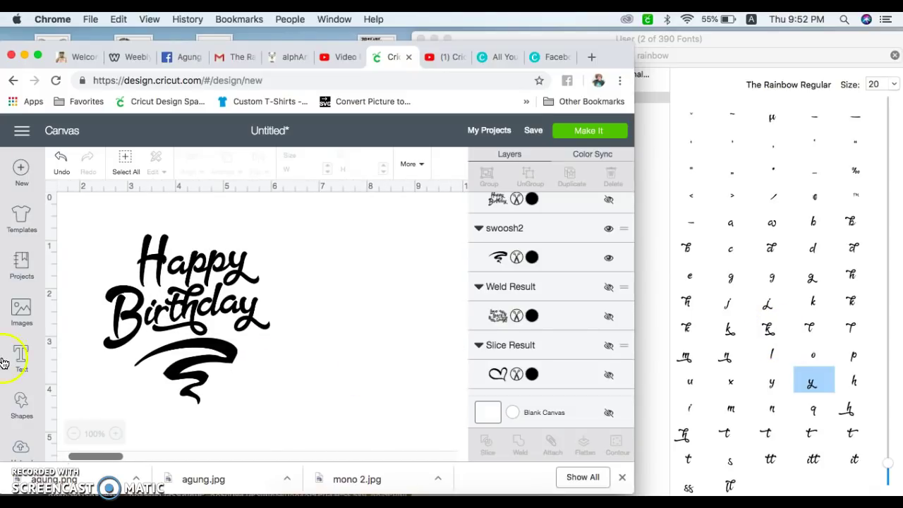
Add the recipient's first name as new text in The Rainbow font and place it below and right of the swoosh.
{"action": "left_click", "coordinate": [27, 354]}
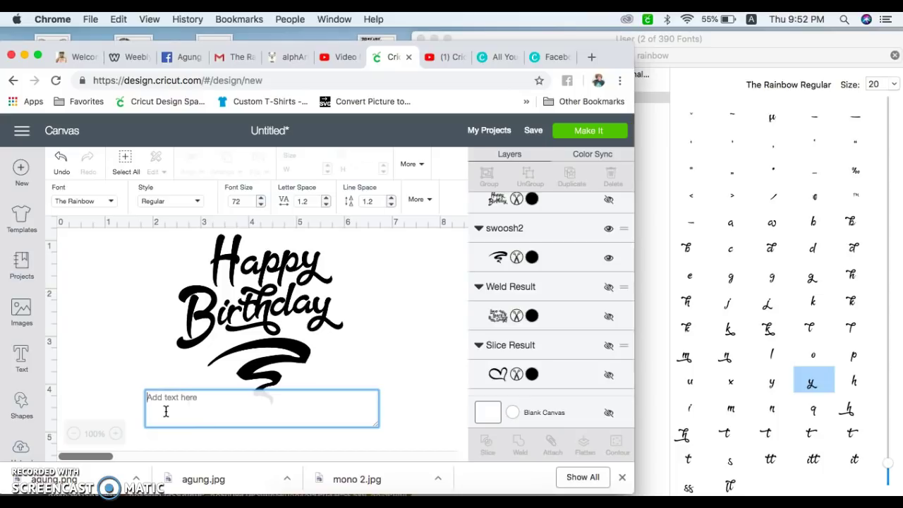
{"action": "type", "text": "Kenndi"}
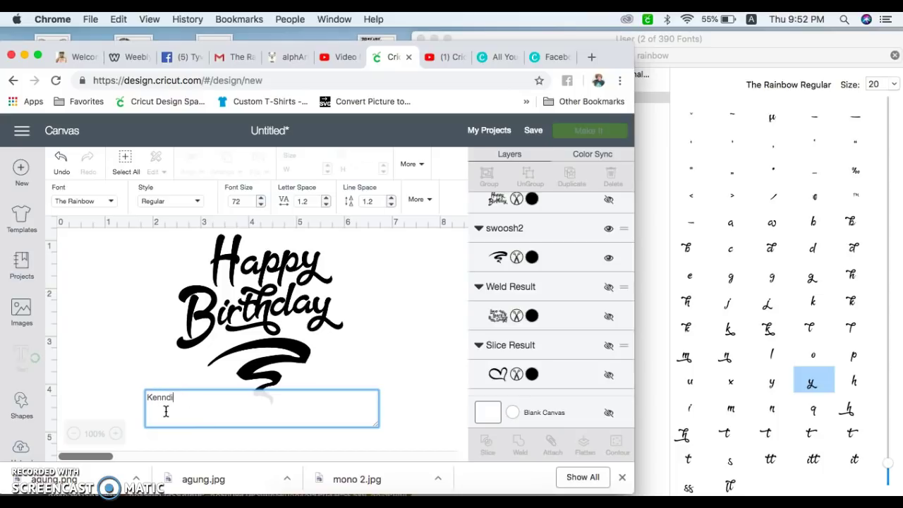
{"action": "left_click", "coordinate": [211, 441]}
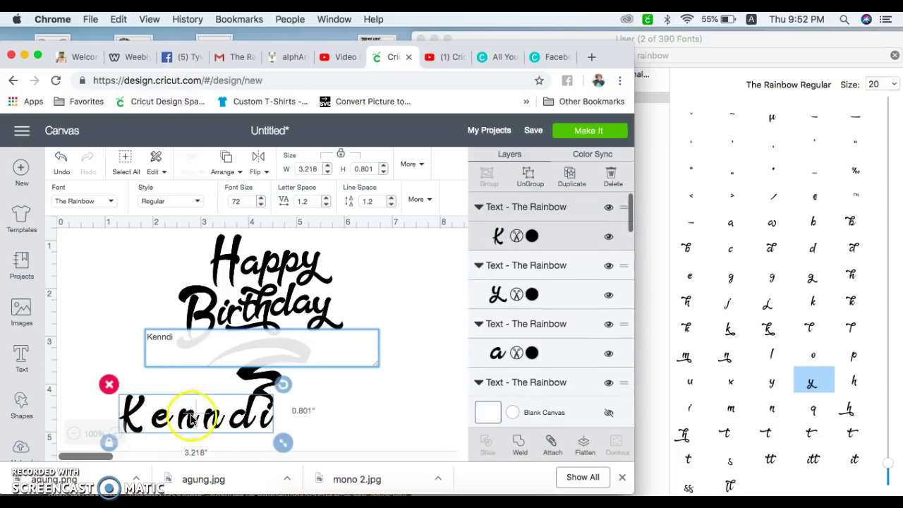
{"action": "left_click_drag", "start_coordinate": [273, 411], "coordinate": [457, 410]}
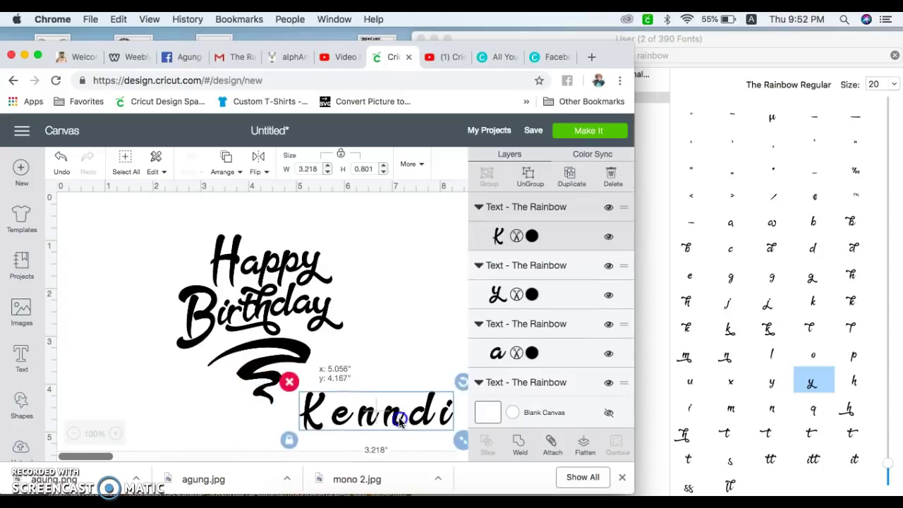
{"action": "left_click_drag", "start_coordinate": [165, 241], "coordinate": [331, 388]}
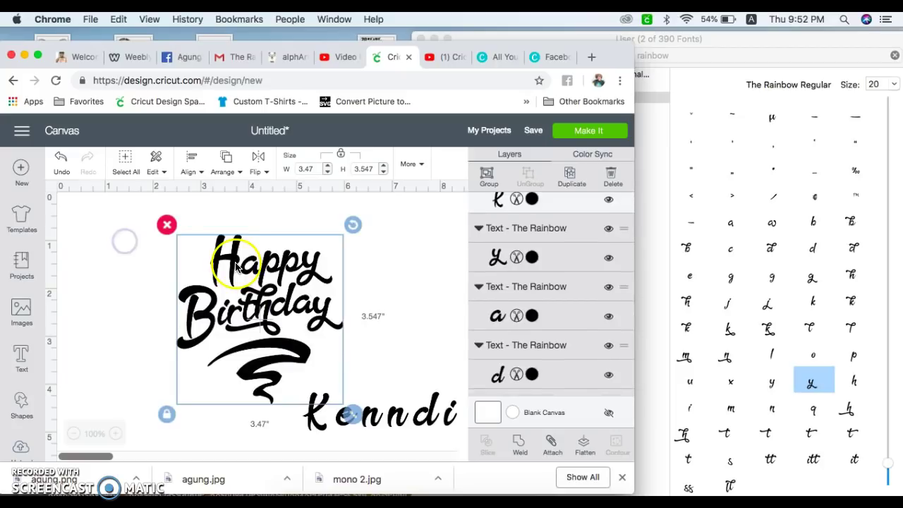
{"action": "left_click_drag", "start_coordinate": [247, 278], "coordinate": [357, 412]}
{"action": "left_click", "coordinate": [143, 233]}
{"action": "left_click", "coordinate": [134, 312]}
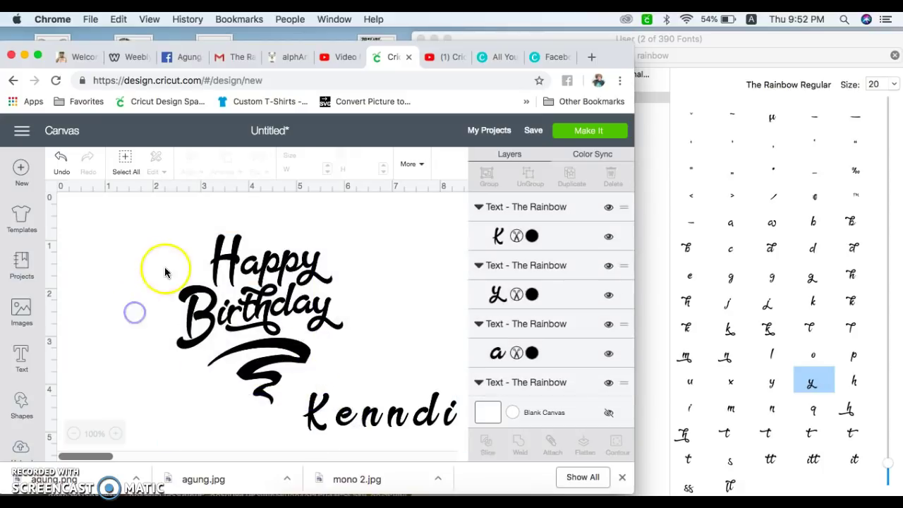
Move the recipient's name text farther right and slightly up, clear of the swoosh.
{"action": "left_click", "coordinate": [382, 415]}
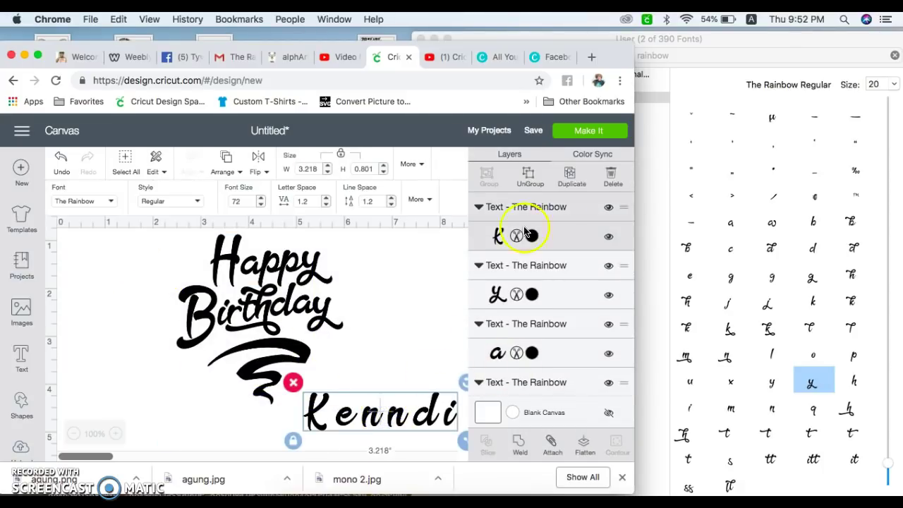
{"action": "left_click_drag", "start_coordinate": [353, 415], "coordinate": [396, 404]}
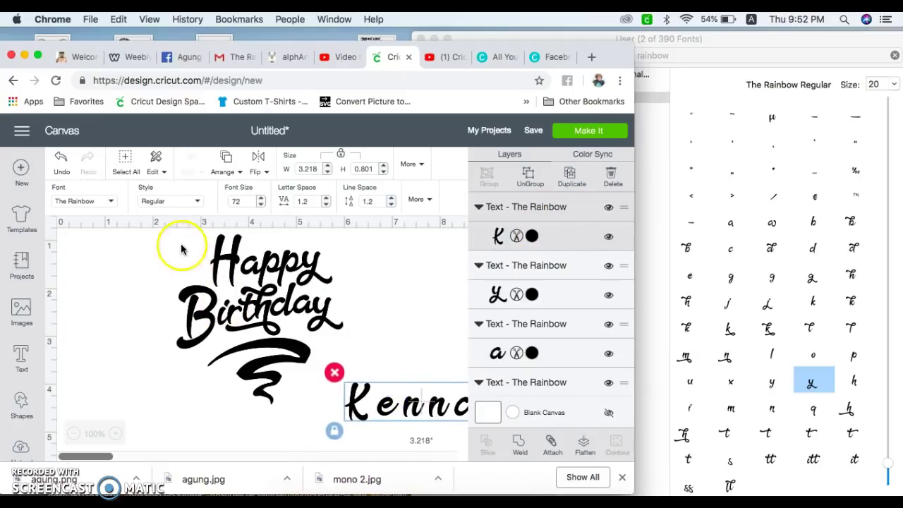
With the name text hidden, move "Happy Birthday" and the swoosh to the canvas's upper-left corner and weld them into one shape.
{"action": "left_click", "coordinate": [611, 236]}
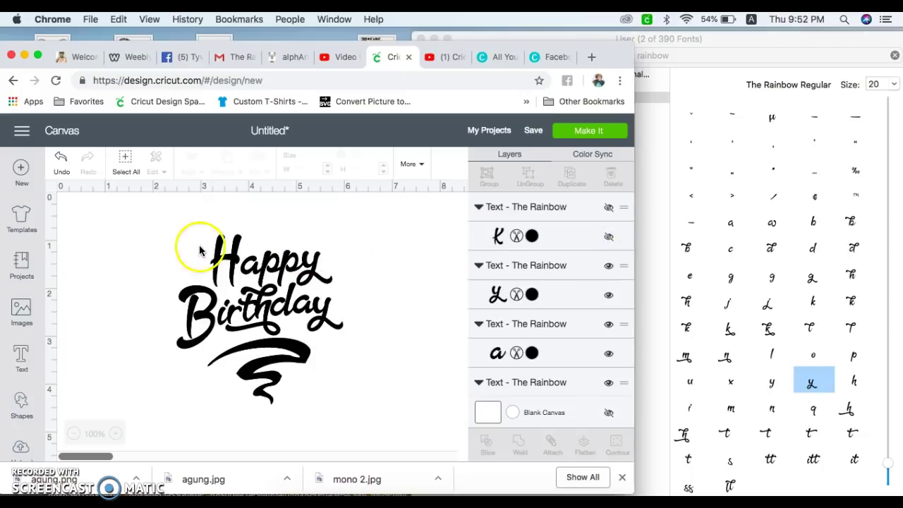
{"action": "left_click_drag", "start_coordinate": [167, 220], "coordinate": [374, 427]}
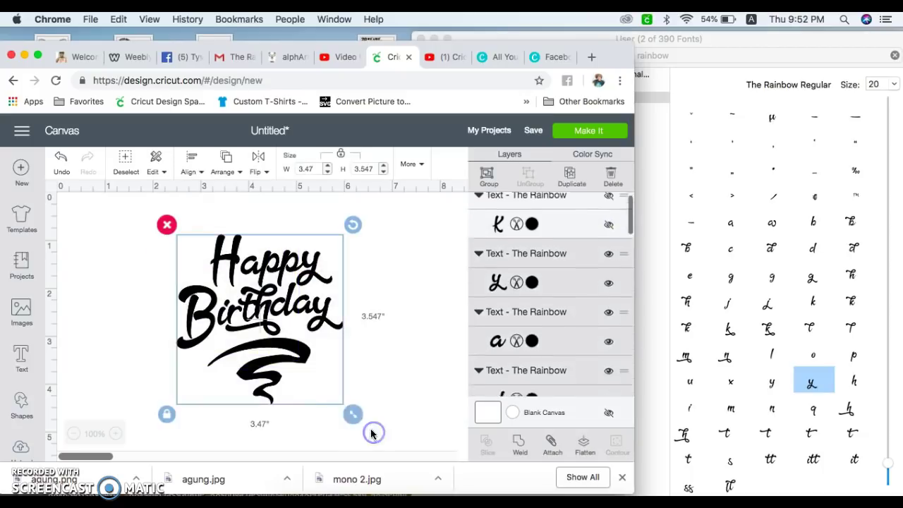
{"action": "left_click_drag", "start_coordinate": [306, 375], "coordinate": [196, 341]}
{"action": "left_click", "coordinate": [525, 447]}
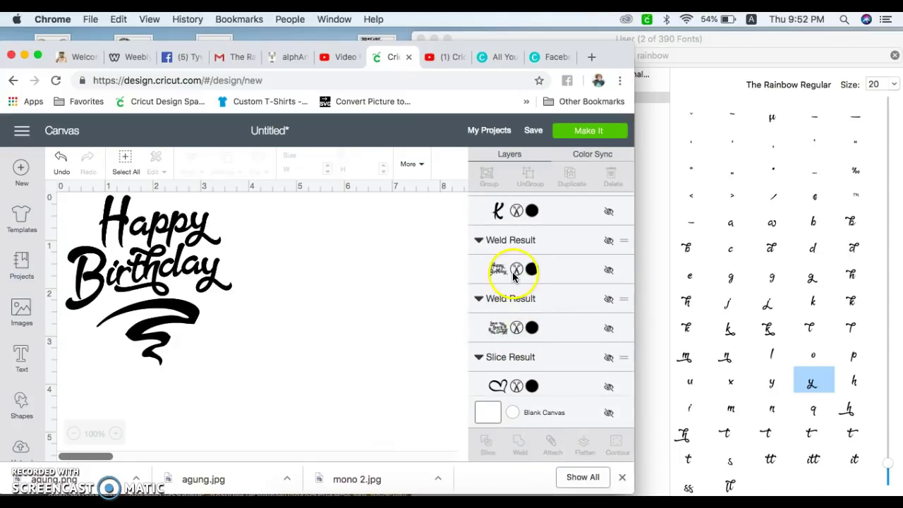
Show the recipient's name text again, enlarge it to font size 98.72 below the swoosh, and ungroup it into separate letters.
{"action": "left_click", "coordinate": [608, 213]}
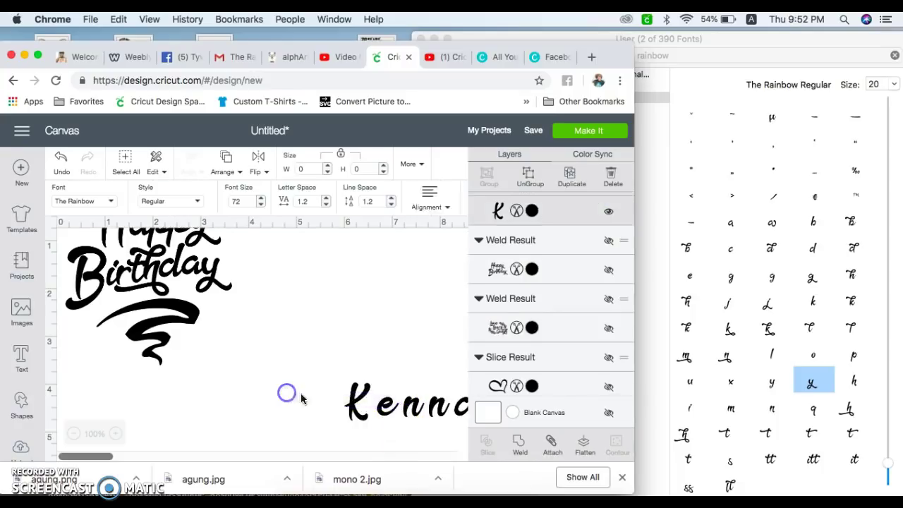
{"action": "left_click_drag", "start_coordinate": [383, 409], "coordinate": [270, 372]}
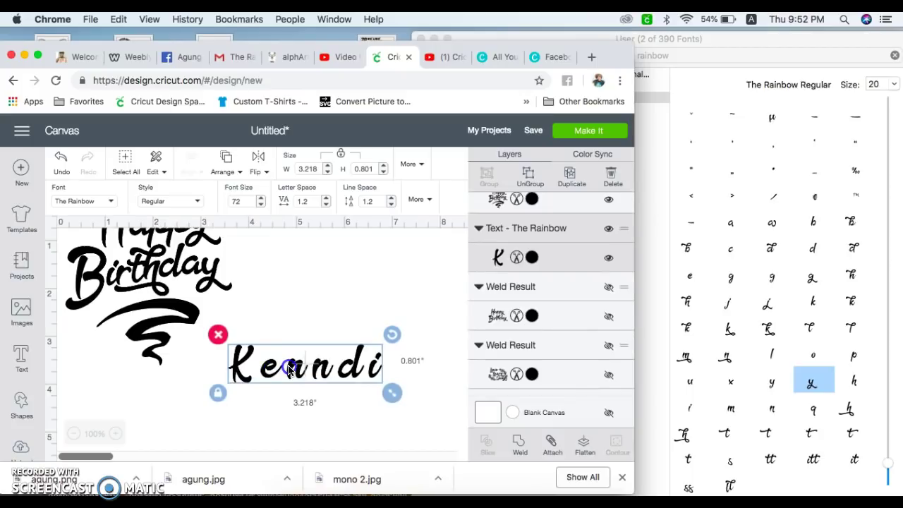
{"action": "left_click_drag", "start_coordinate": [392, 393], "coordinate": [446, 433]}
{"action": "left_click_drag", "start_coordinate": [406, 388], "coordinate": [374, 387]}
{"action": "left_click", "coordinate": [530, 177]}
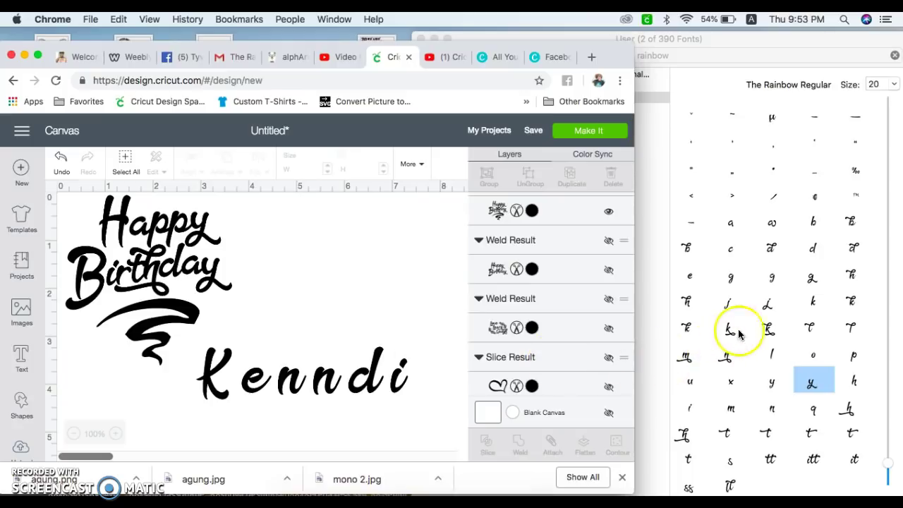
Replace the name's capital K with The Rainbow's alternate k glyph that has swashes above and below.
{"action": "left_click", "coordinate": [214, 367]}
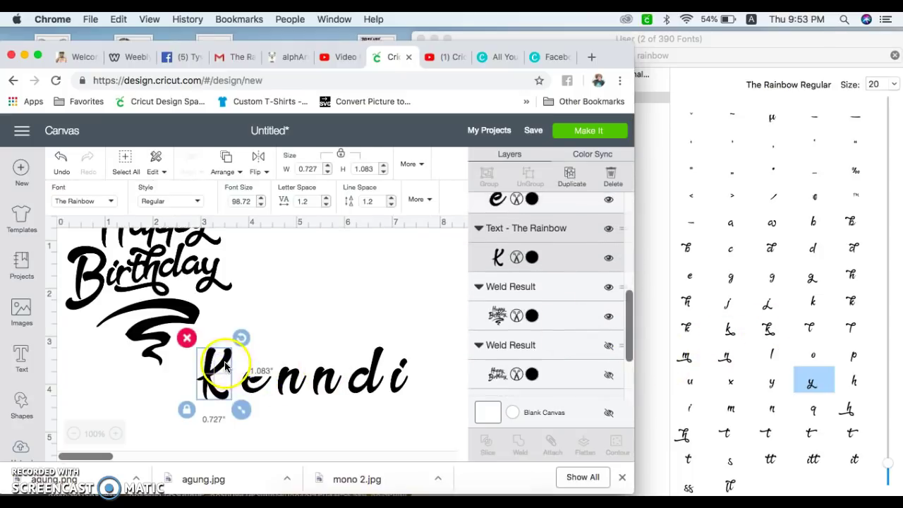
{"action": "double_click", "coordinate": [228, 369]}
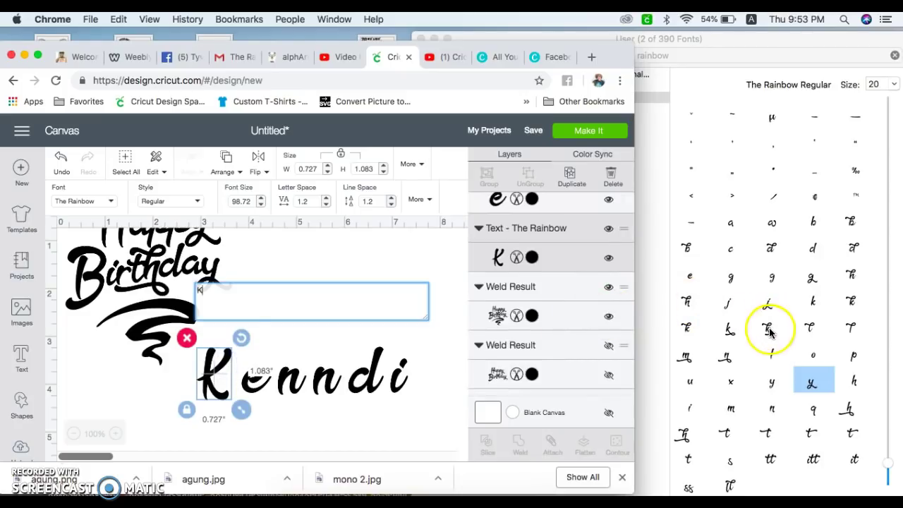
{"action": "left_click", "coordinate": [768, 330]}
{"action": "left_click_drag", "start_coordinate": [514, 307], "coordinate": [346, 302]}
{"action": "left_click", "coordinate": [204, 288]}
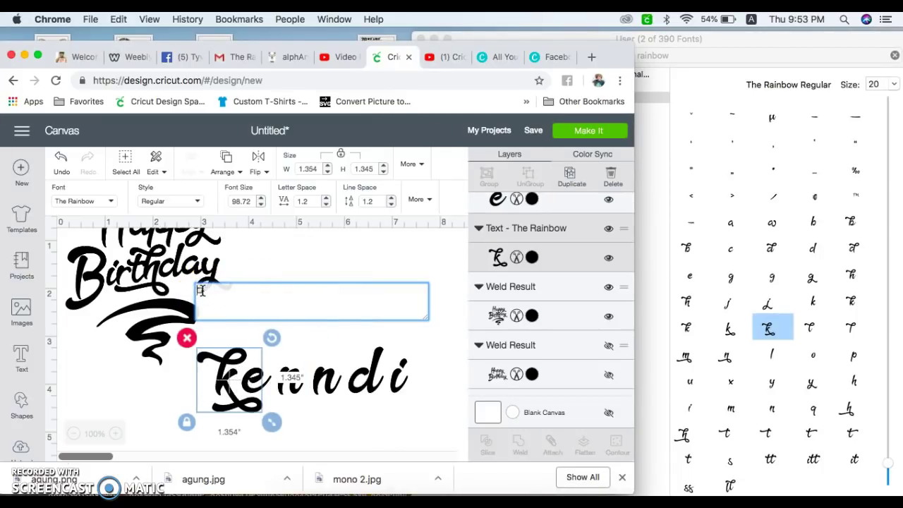
{"action": "left_click", "coordinate": [324, 424]}
Move the e and the first n of the name close together against the swash k.
{"action": "mouse_move", "coordinate": [244, 374]}
{"action": "left_mouse_down"}
{"action": "mouse_move", "coordinate": [251, 373]}
{"action": "mouse_move", "coordinate": [247, 383]}
{"action": "left_mouse_up"}
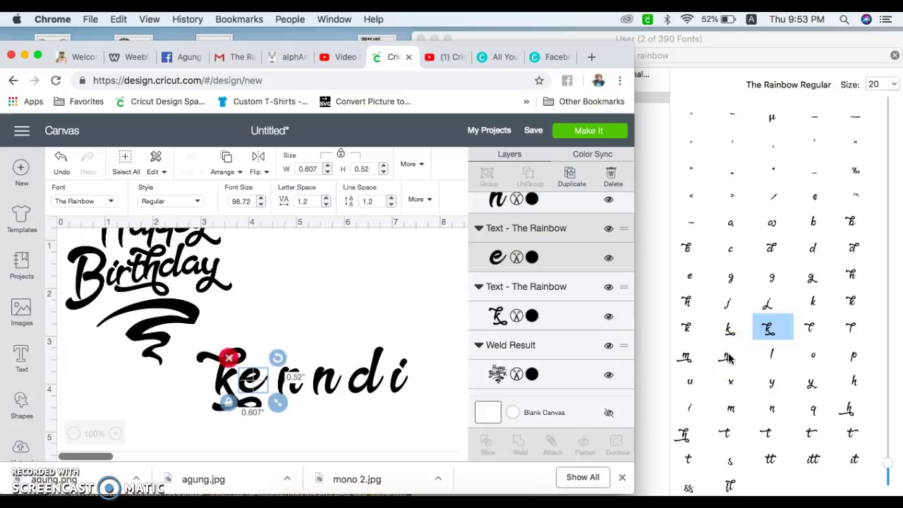
{"action": "left_click", "coordinate": [295, 385]}
{"action": "left_click_drag", "start_coordinate": [285, 386], "coordinate": [276, 383]}
Try the alternate n glyph with a lower-left swash for the second n, placing it against the first n.
{"action": "left_click", "coordinate": [327, 387]}
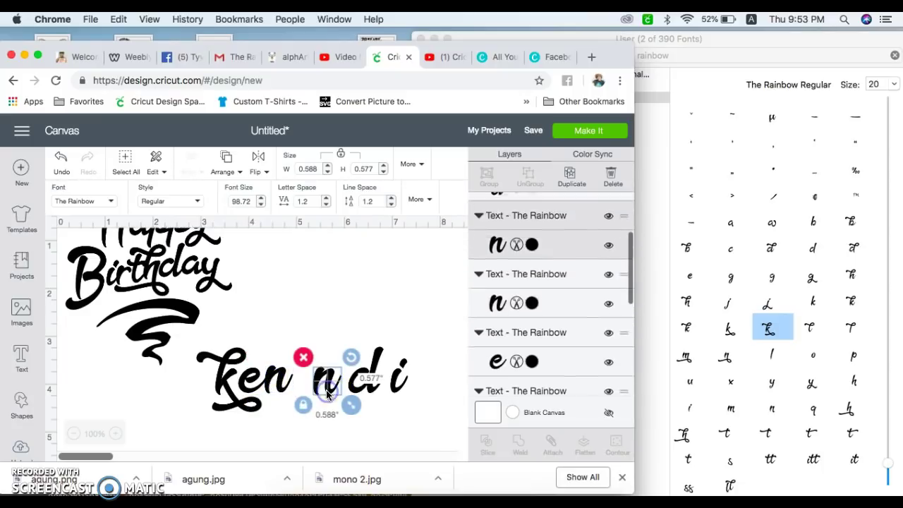
{"action": "double_click", "coordinate": [334, 388]}
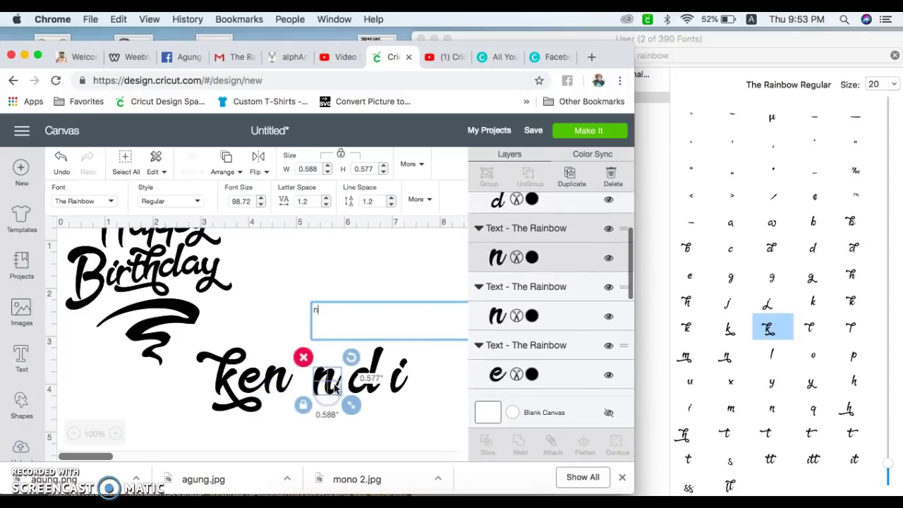
{"action": "left_click", "coordinate": [727, 357]}
{"action": "left_click_drag", "start_coordinate": [727, 357], "coordinate": [355, 319]}
{"action": "left_click", "coordinate": [317, 312]}
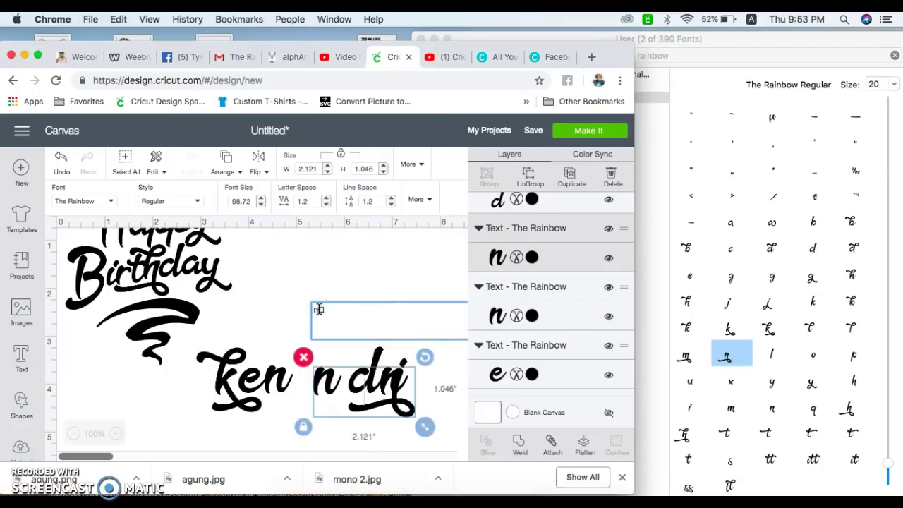
{"action": "left_click_drag", "start_coordinate": [332, 355], "coordinate": [361, 341]}
{"action": "left_click_drag", "start_coordinate": [360, 384], "coordinate": [303, 381]}
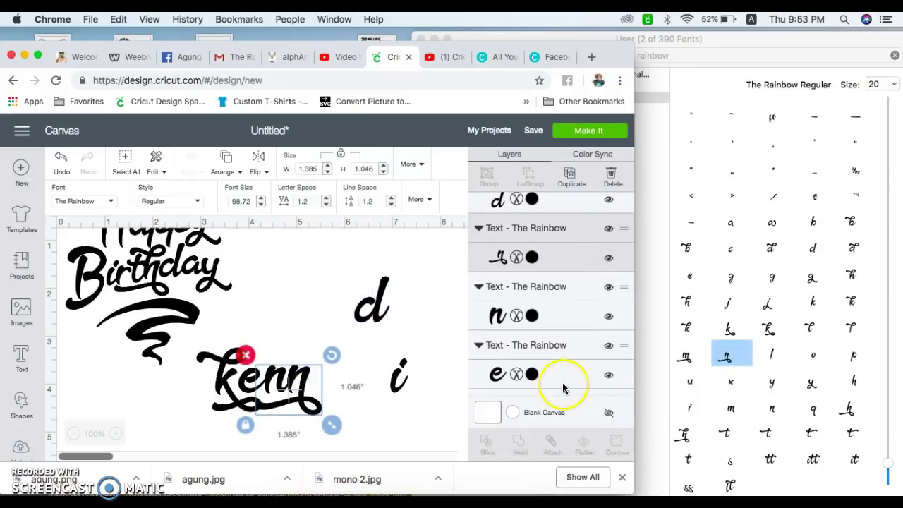
Replace the second n's swash glyph with the alternate n glyph that has no swash.
{"action": "double_click", "coordinate": [304, 384]}
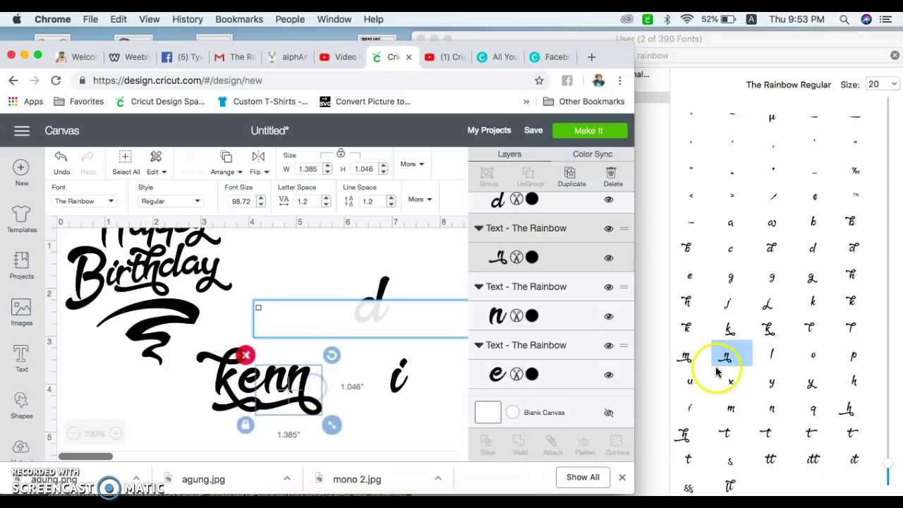
{"action": "left_click", "coordinate": [773, 411]}
{"action": "left_click_drag", "start_coordinate": [767, 413], "coordinate": [272, 311]}
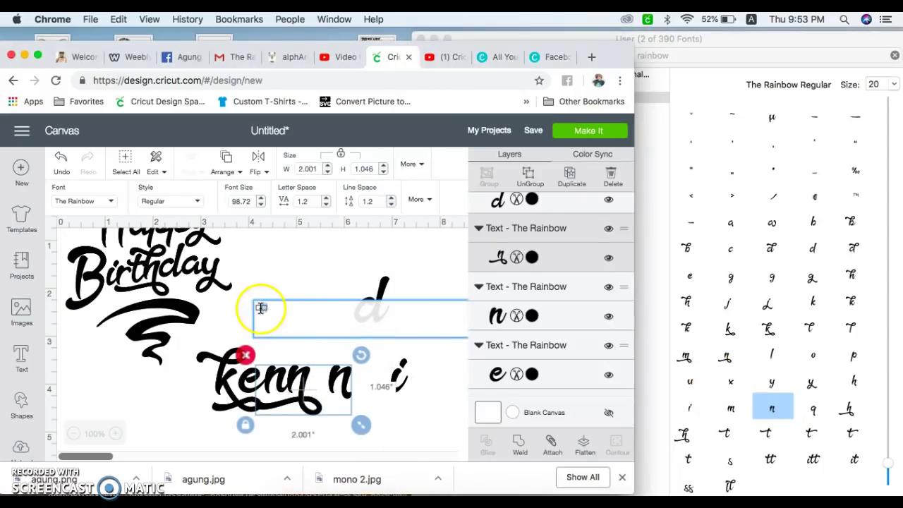
{"action": "key", "text": "BackSpace"}
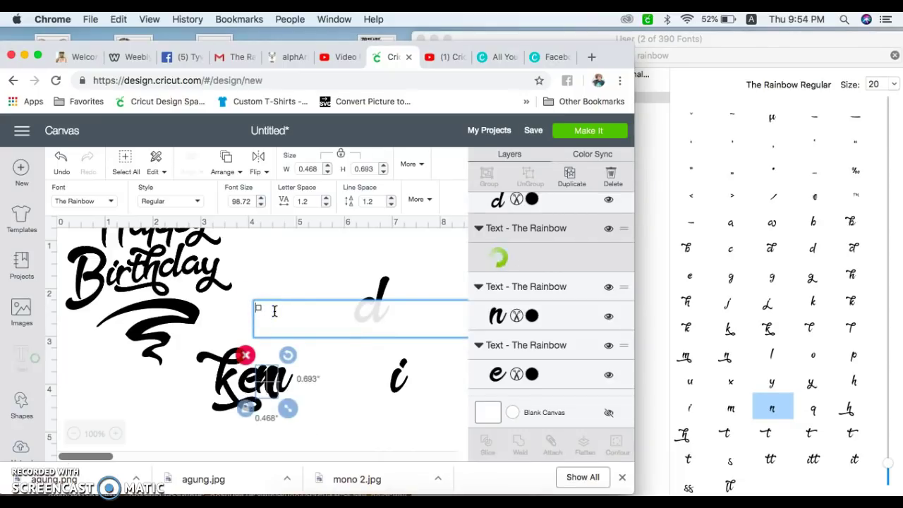
Place the second n, the d and the i in line so each letter joins the one before it.
{"action": "left_click_drag", "start_coordinate": [268, 379], "coordinate": [302, 381]}
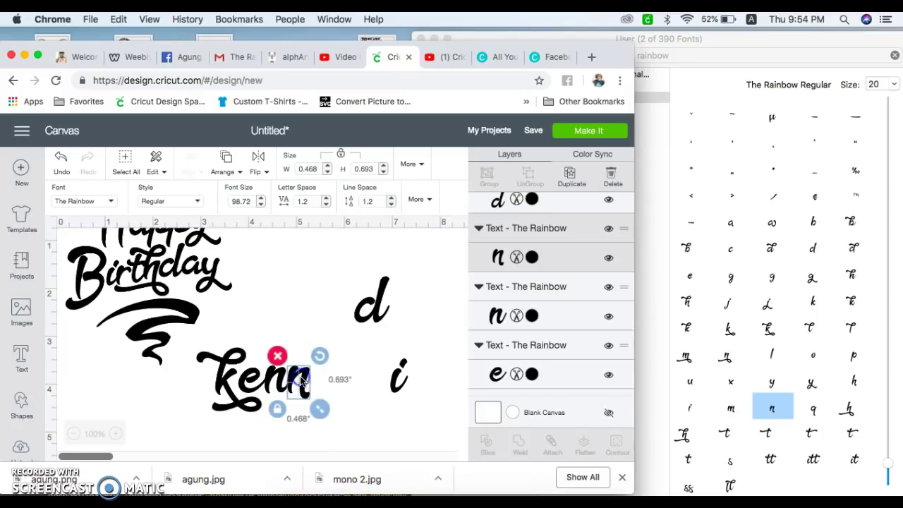
{"action": "left_click_drag", "start_coordinate": [365, 322], "coordinate": [330, 376]}
{"action": "left_click_drag", "start_coordinate": [395, 375], "coordinate": [337, 380]}
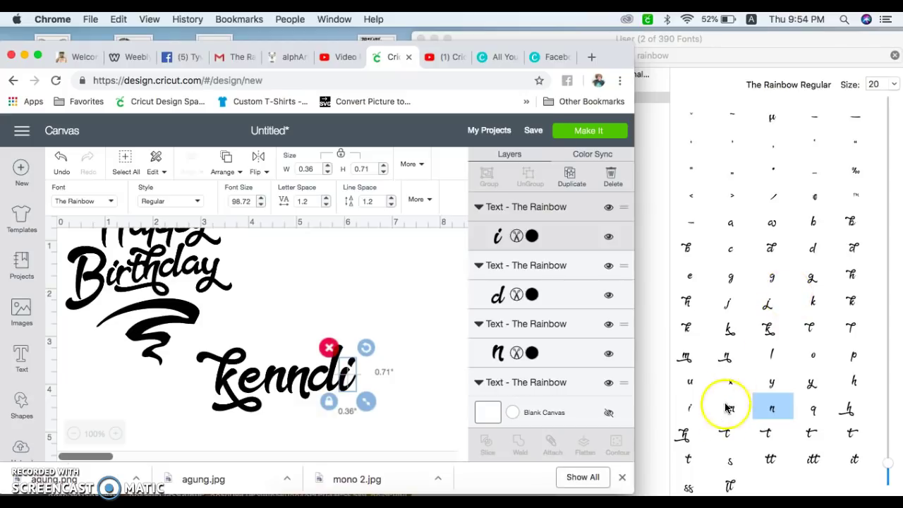
Replace the final i of the name with The Rainbow's alternate i glyph from Font Book.
{"action": "left_click", "coordinate": [691, 409]}
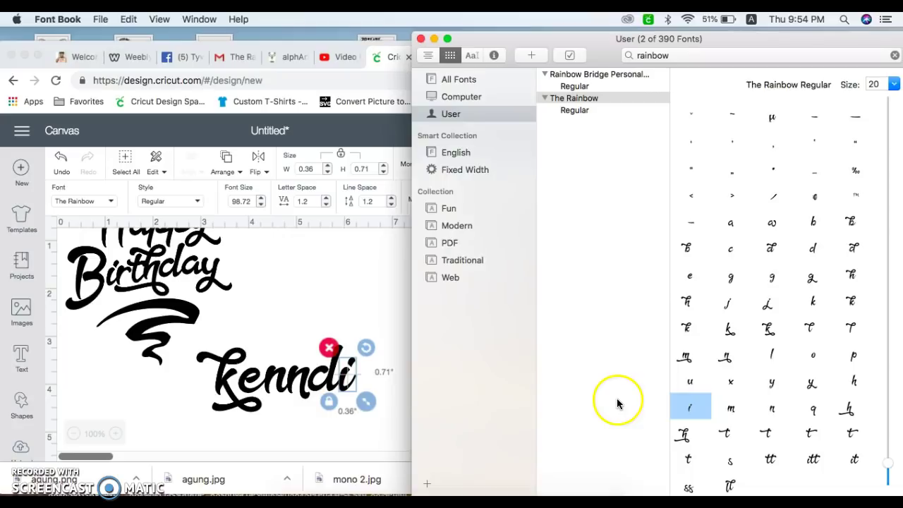
{"action": "left_click", "coordinate": [346, 378]}
{"action": "double_click", "coordinate": [340, 371]}
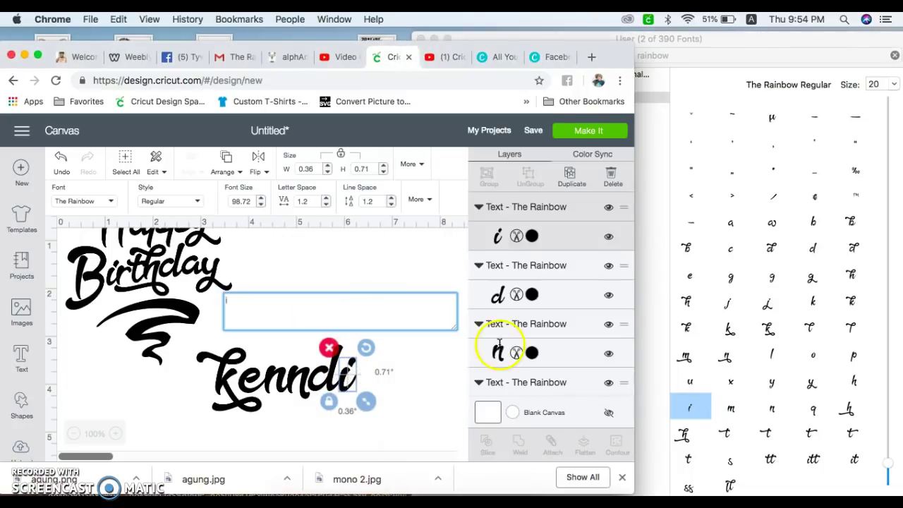
{"action": "left_click", "coordinate": [696, 407]}
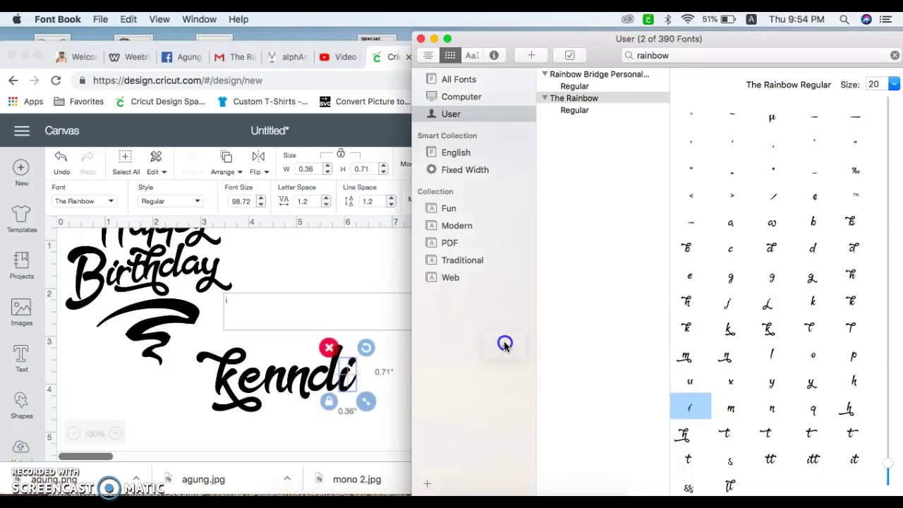
{"action": "left_click", "coordinate": [329, 308]}
{"action": "type", "text": "i"}
{"action": "double_click", "coordinate": [233, 300]}
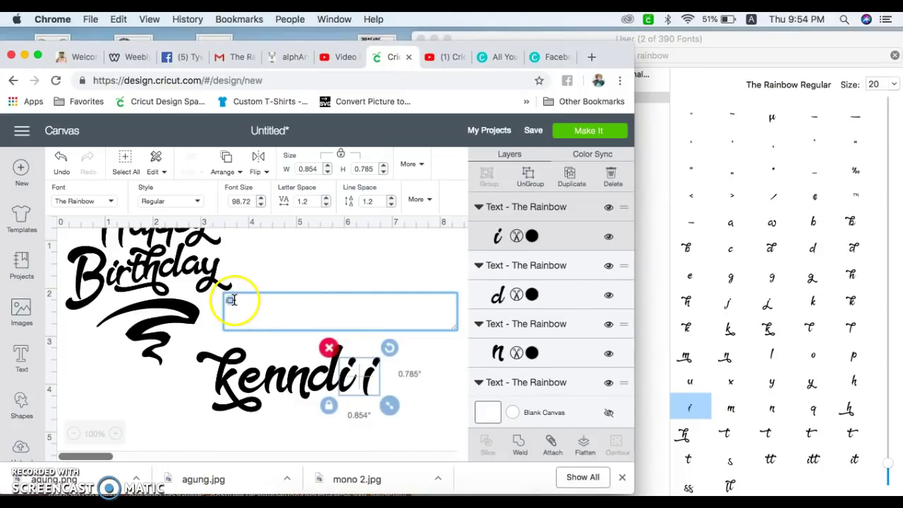
{"action": "key", "text": "BackSpace"}
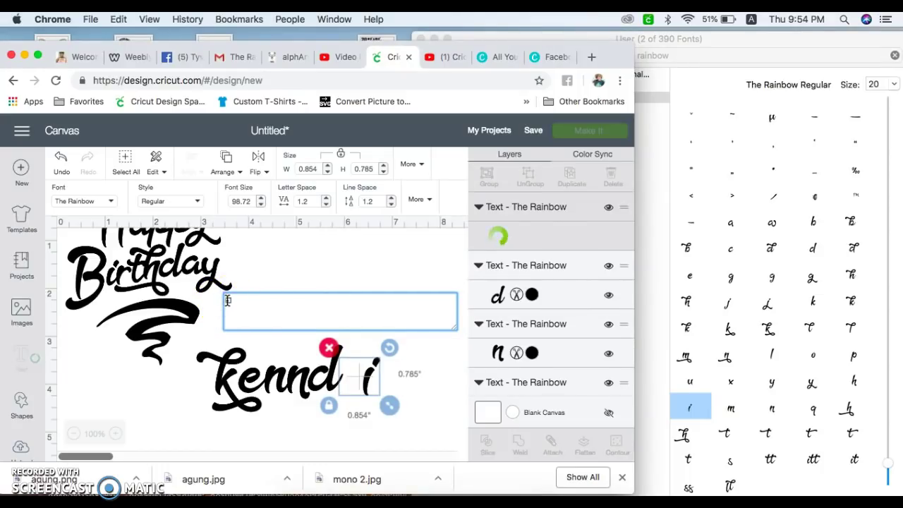
{"action": "left_click", "coordinate": [419, 384]}
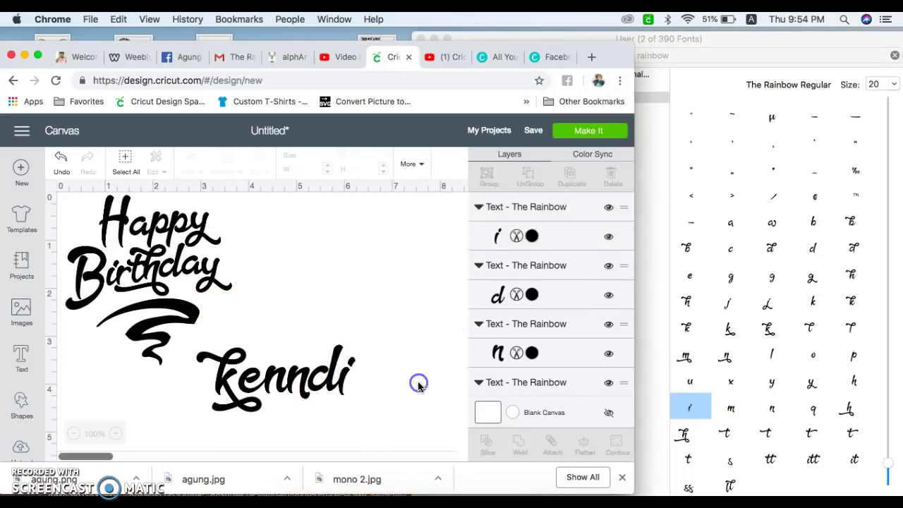
Rotate the final i slightly while keeping it beside the d.
{"action": "left_click", "coordinate": [345, 375]}
{"action": "left_click_drag", "start_coordinate": [364, 350], "coordinate": [399, 367]}
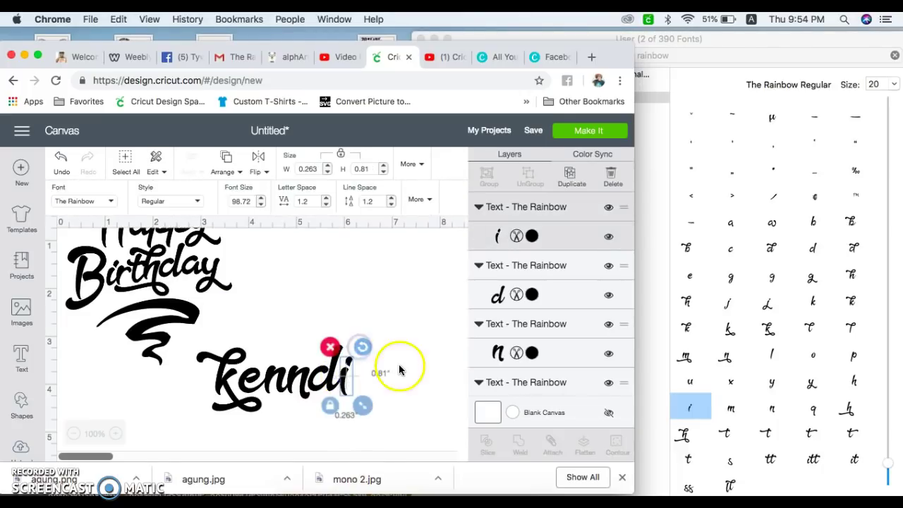
{"action": "left_click", "coordinate": [399, 366]}
Select the d and i together and move them right to open a gap after the second n.
{"action": "left_click_drag", "start_coordinate": [365, 422], "coordinate": [310, 374]}
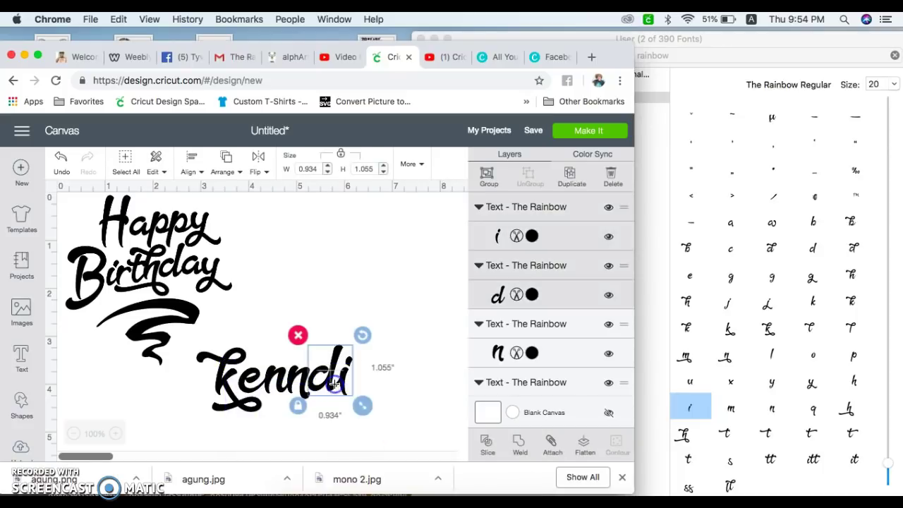
{"action": "left_click", "coordinate": [379, 416]}
{"action": "left_click_drag", "start_coordinate": [350, 401], "coordinate": [369, 367]}
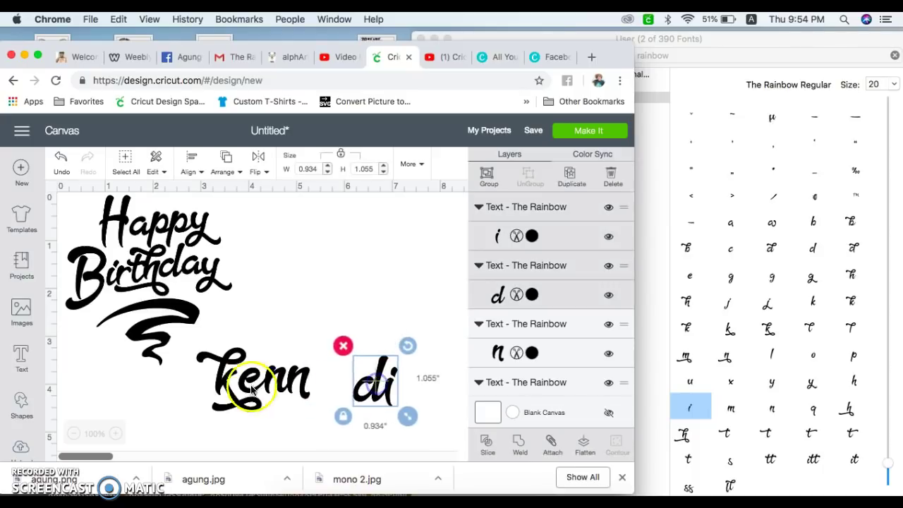
Duplicate the e, place the copy after the second n, and move the d and i back against it.
{"action": "left_click", "coordinate": [244, 378]}
{"action": "left_click", "coordinate": [571, 170]}
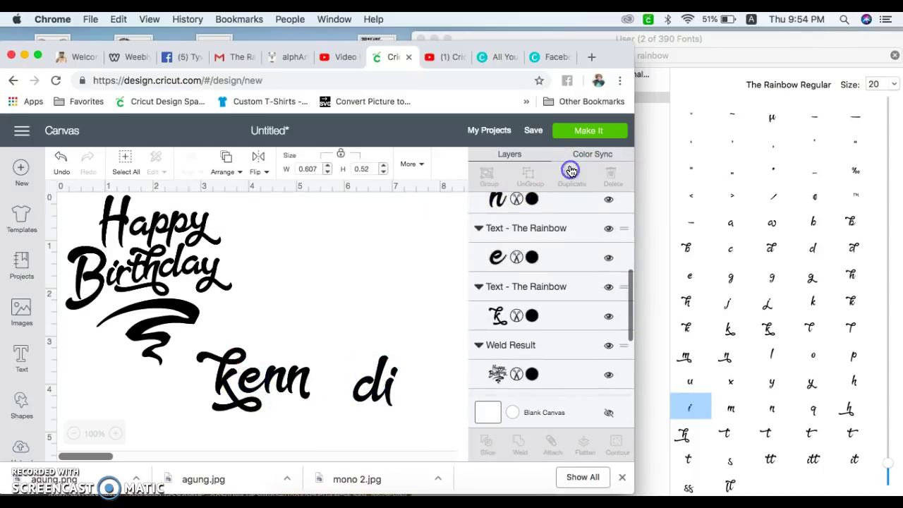
{"action": "left_click_drag", "start_coordinate": [259, 374], "coordinate": [323, 384]}
{"action": "left_click", "coordinate": [413, 419]}
{"action": "left_click_drag", "start_coordinate": [410, 423], "coordinate": [355, 384]}
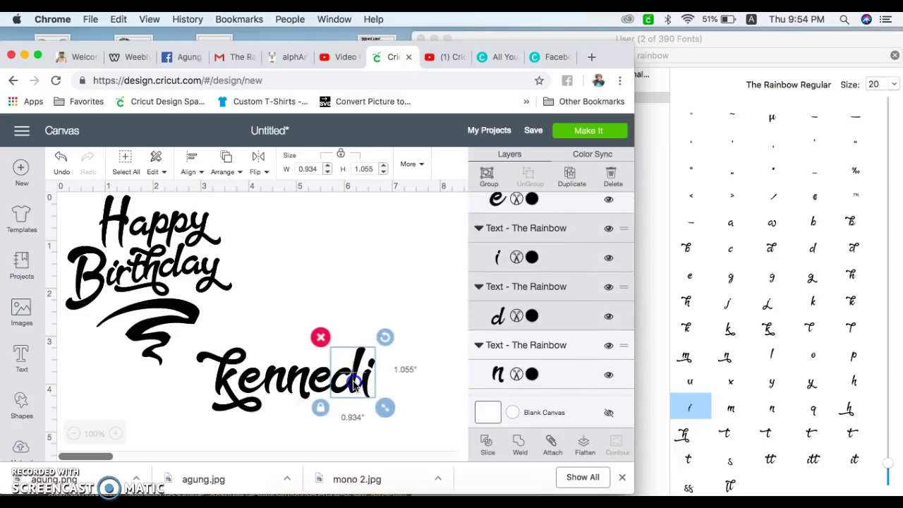
Select only the letters of the recipient's name and weld them into a single shape.
{"action": "left_click", "coordinate": [404, 396]}
{"action": "left_click_drag", "start_coordinate": [412, 431], "coordinate": [199, 342]}
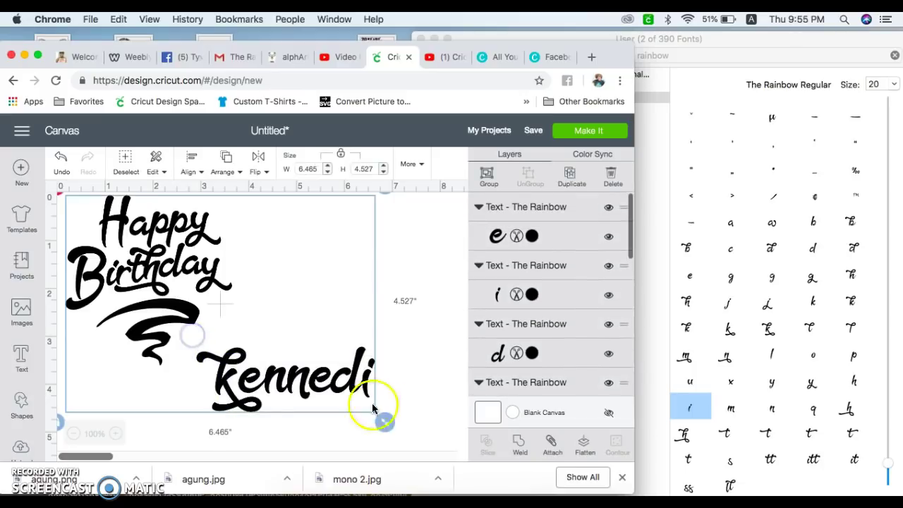
{"action": "left_click", "coordinate": [437, 387]}
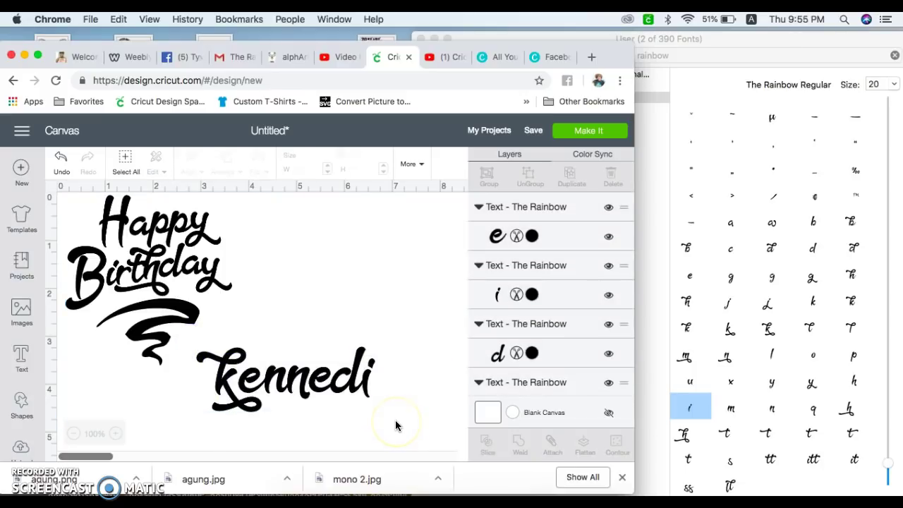
{"action": "left_click", "coordinate": [216, 375]}
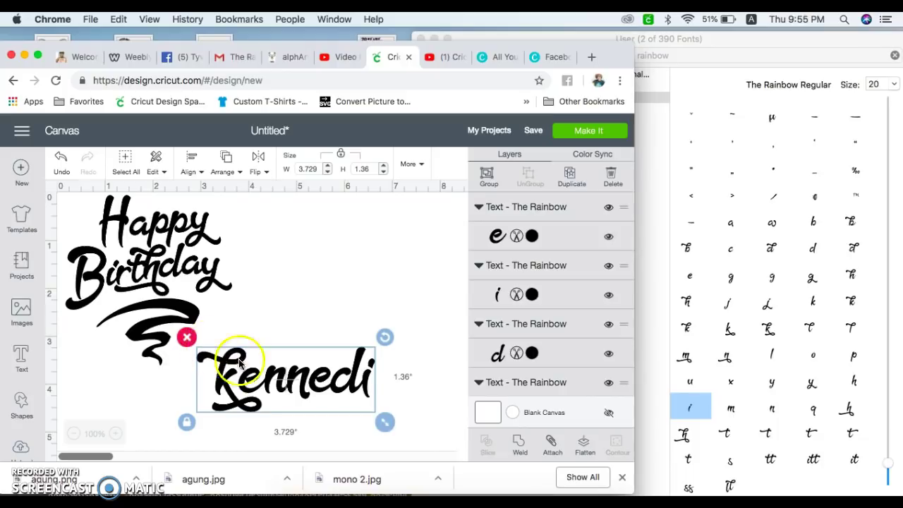
{"action": "left_click", "coordinate": [519, 444]}
Place the welded name to the right of the "Happy Birthday" design and shift the design slightly down and right.
{"action": "left_click_drag", "start_coordinate": [322, 379], "coordinate": [372, 257]}
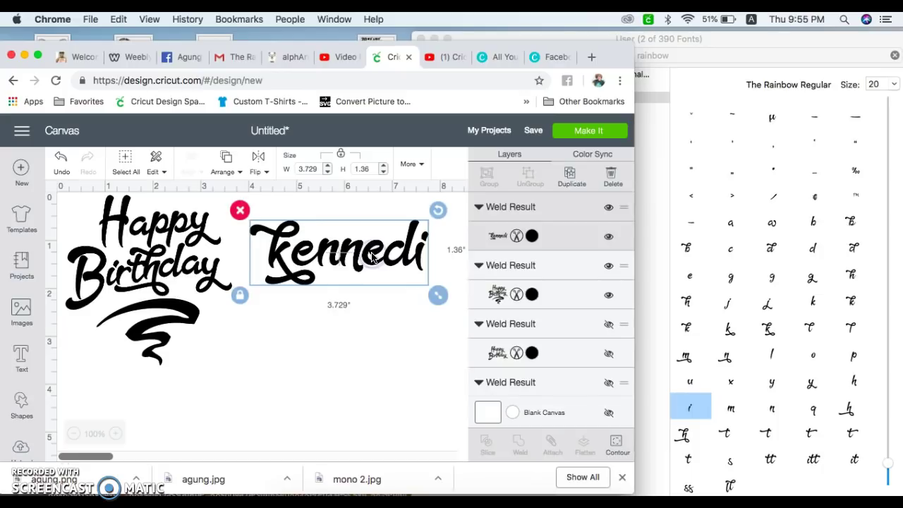
{"action": "left_click_drag", "start_coordinate": [161, 262], "coordinate": [161, 291]}
{"action": "left_click", "coordinate": [355, 257]}
{"action": "left_click_drag", "start_coordinate": [355, 258], "coordinate": [351, 306]}
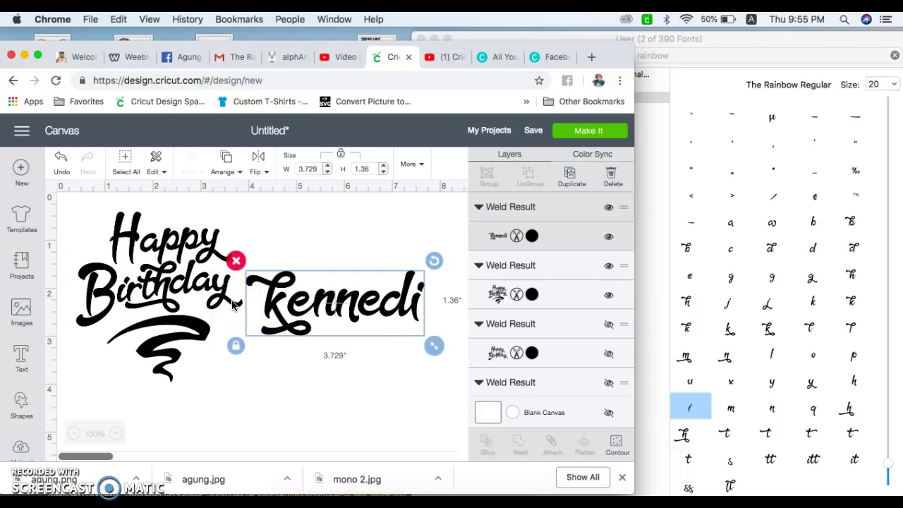
{"action": "left_click", "coordinate": [35, 467]}
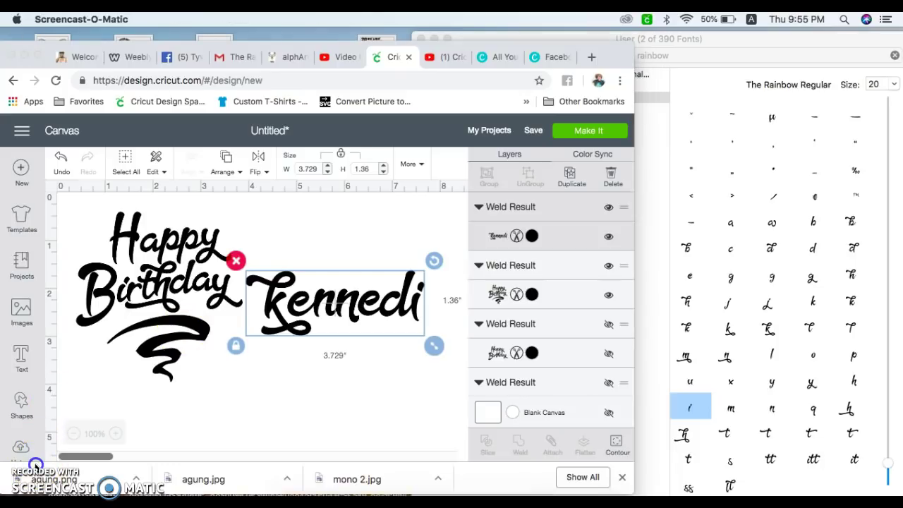